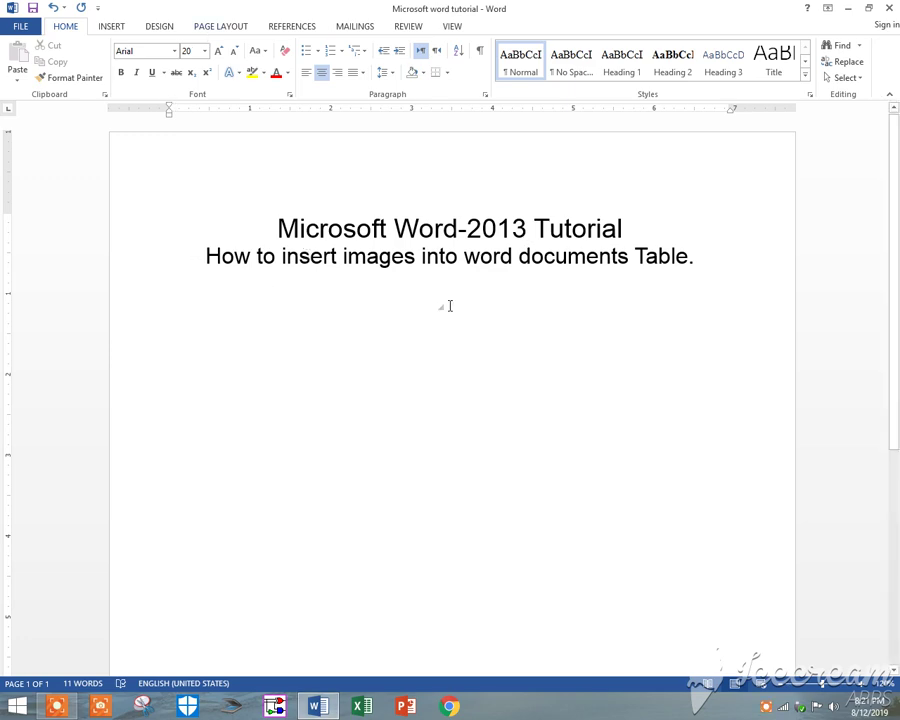
Step: Insert a 4-column by 2-row table below the tutorial title
left_click(104, 28)
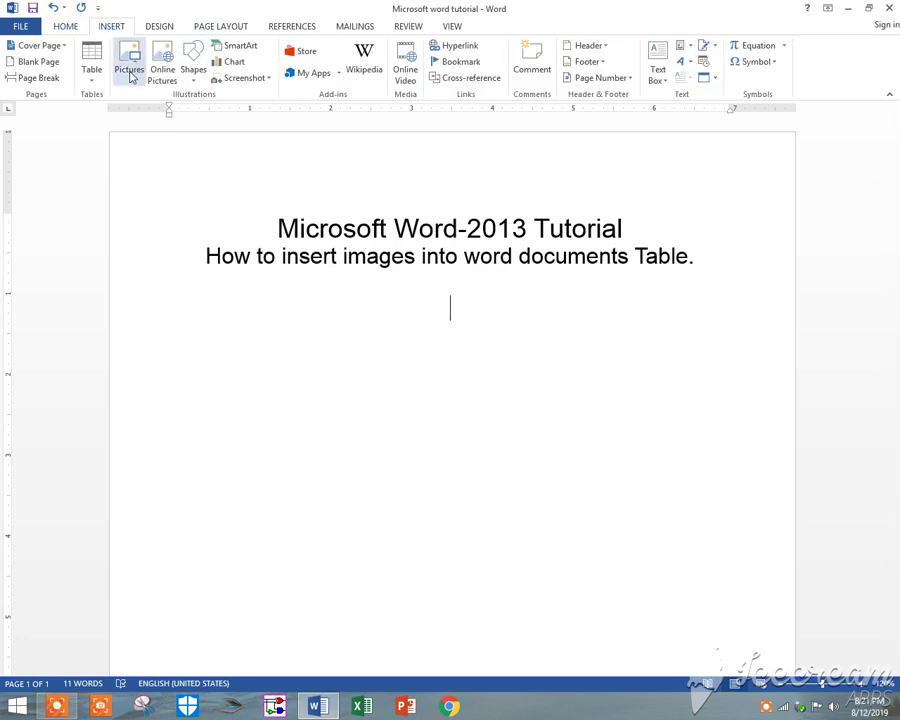
left_click(89, 74)
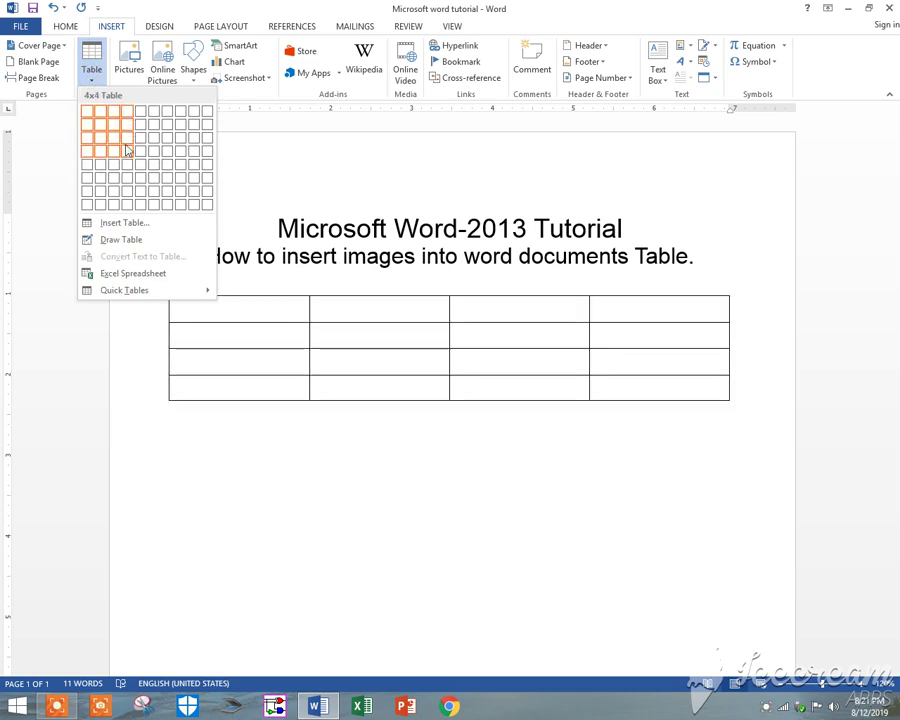
left_click(128, 127)
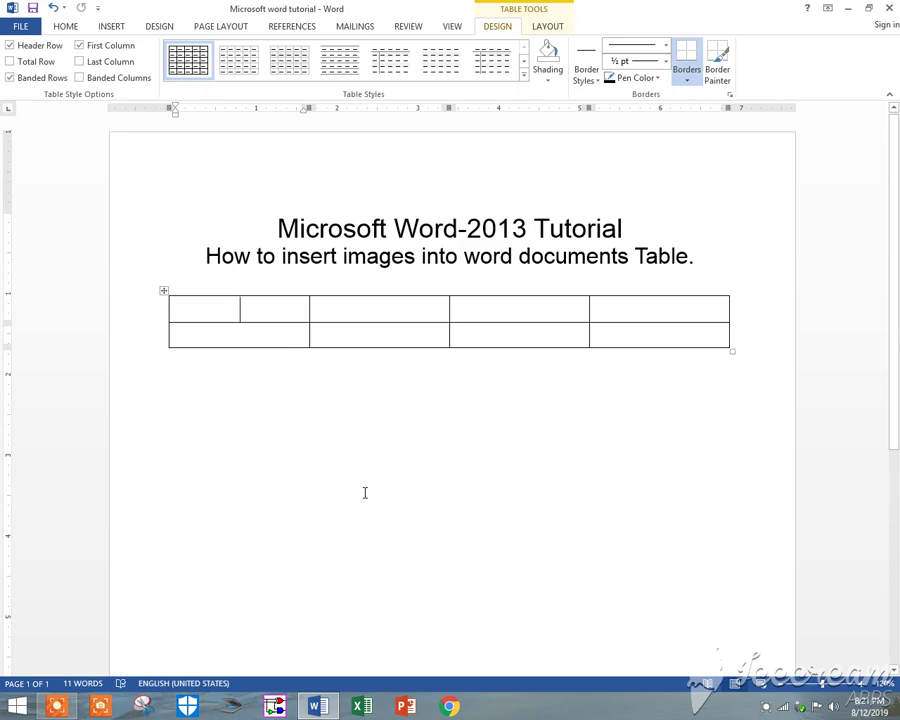
Step: Fill the first row with TEVTA, PBET, TEVTA, PBTE
type("TEVTA")
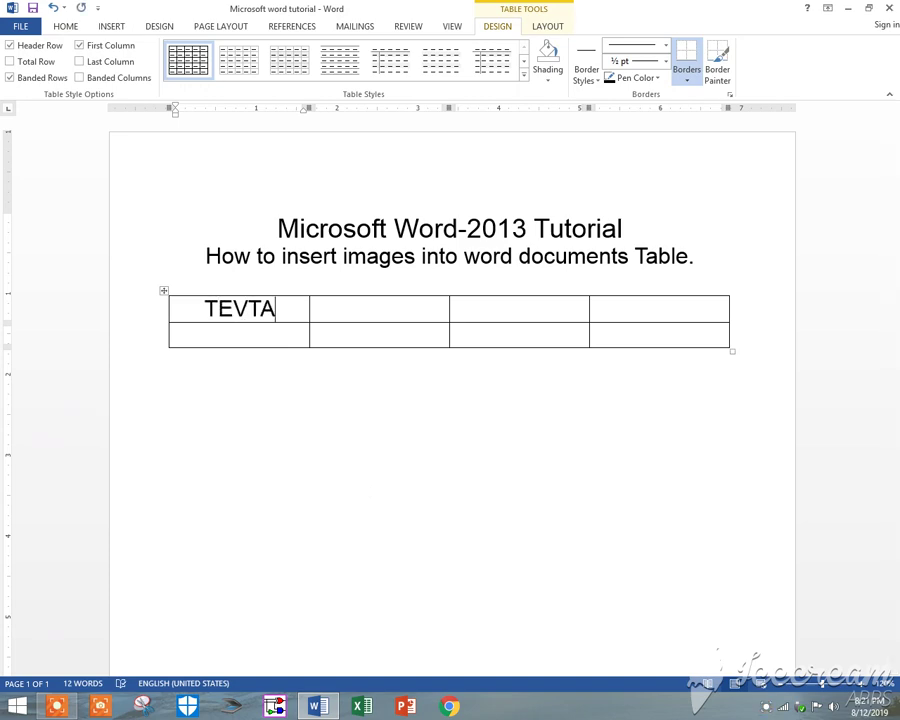
left_click(379, 310)
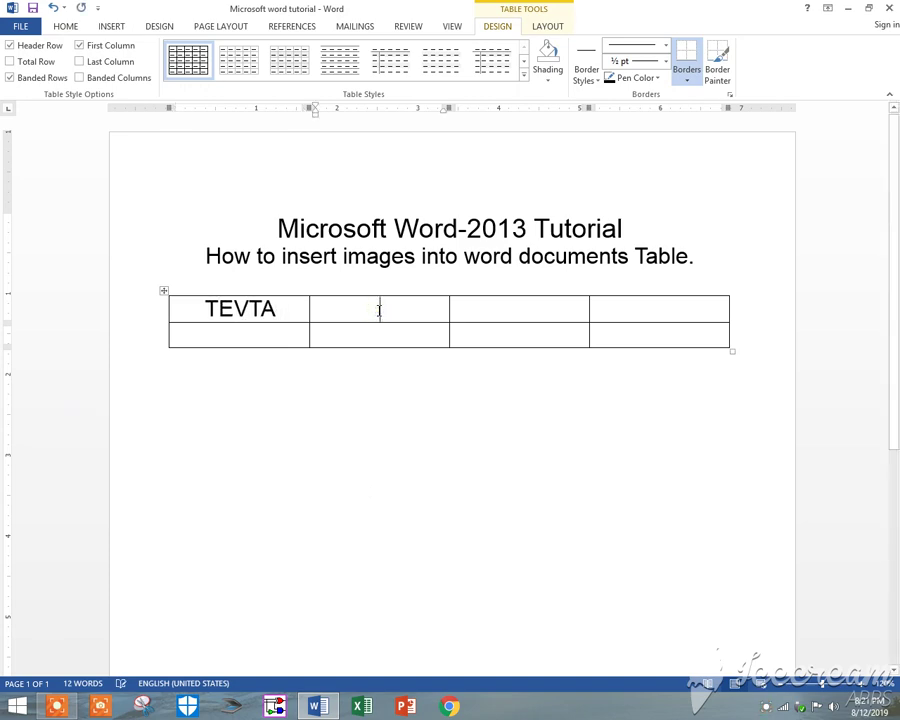
type("PBET")
left_click(510, 310)
type("TE")
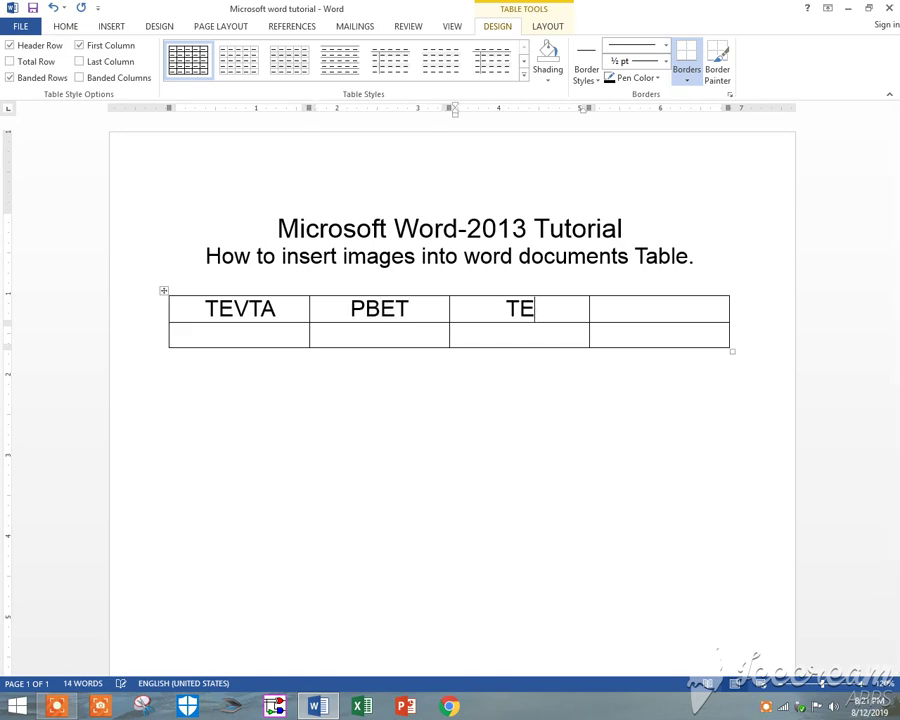
type("VTA")
left_click(659, 308)
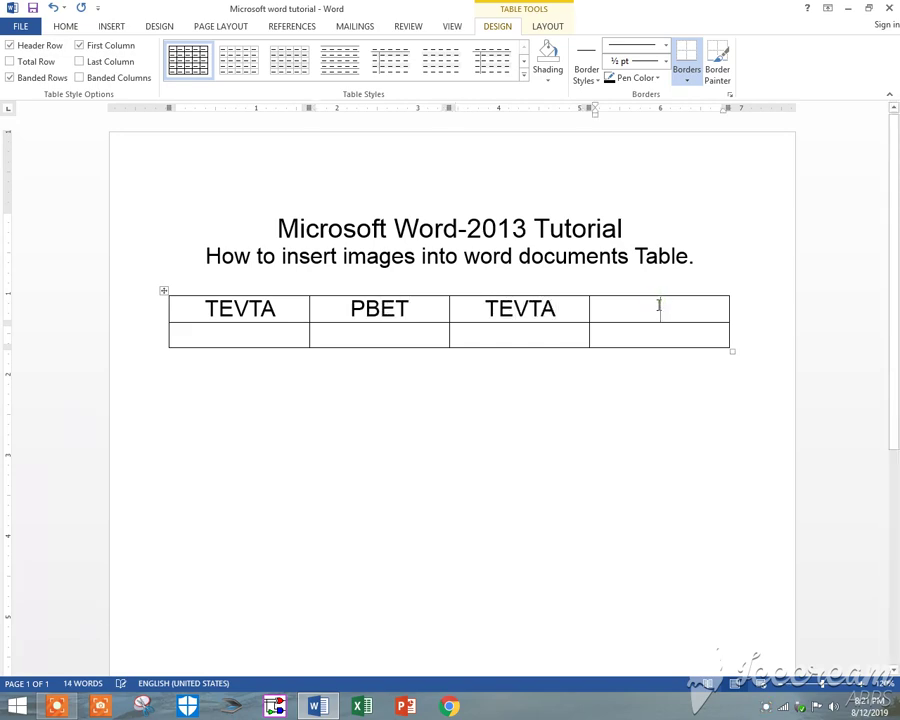
type("PBTE")
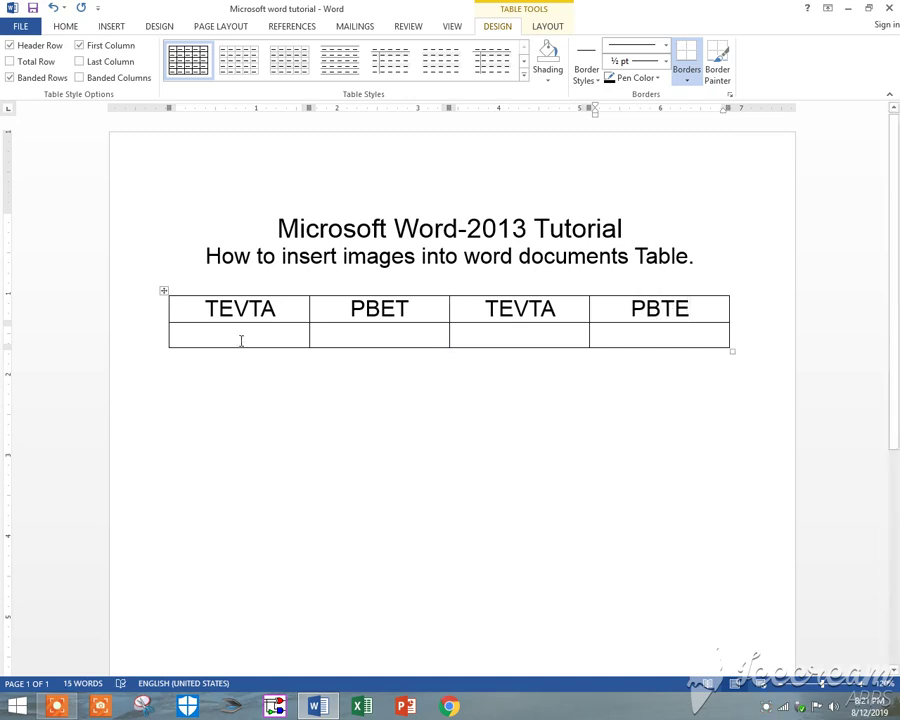
Step: Fill the second row with TEVTA, PBTE, TEVTA, PBTE
left_click(240, 340)
type("TEVTA")
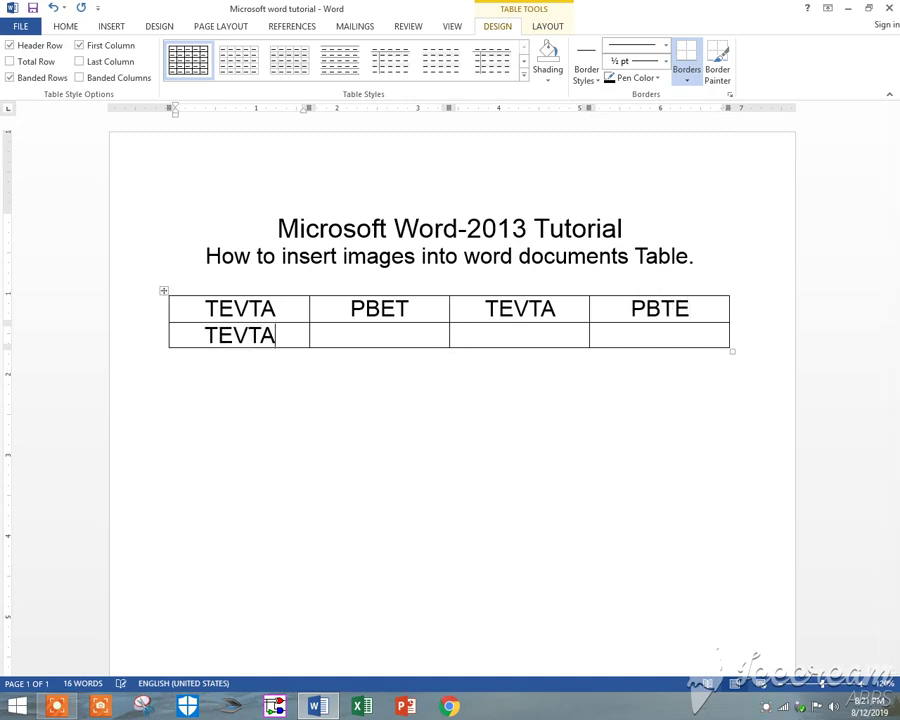
left_click(353, 339)
type("PB")
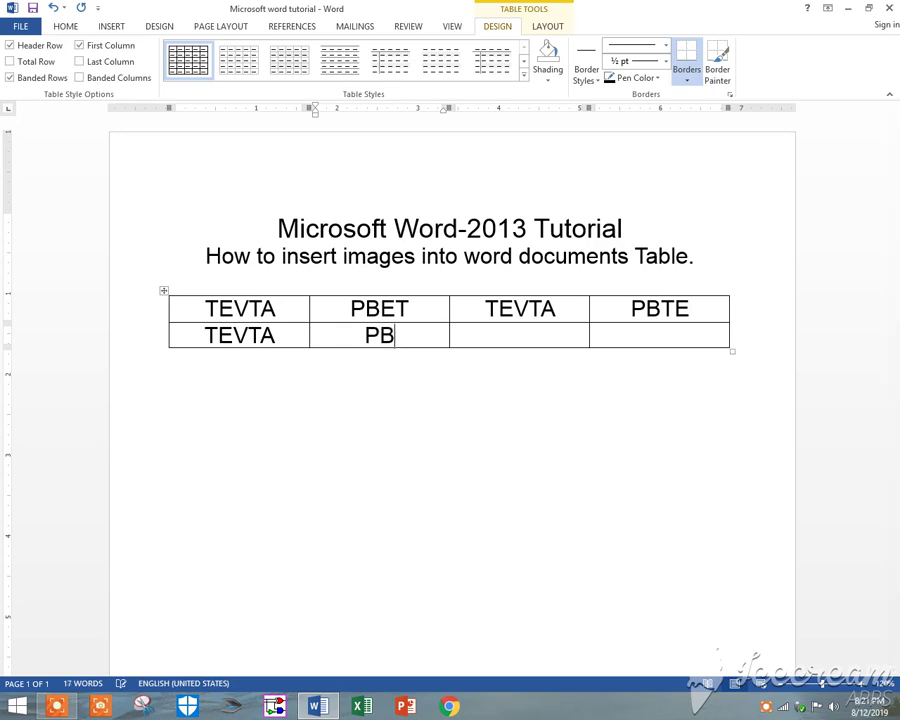
type("TE")
left_click(539, 335)
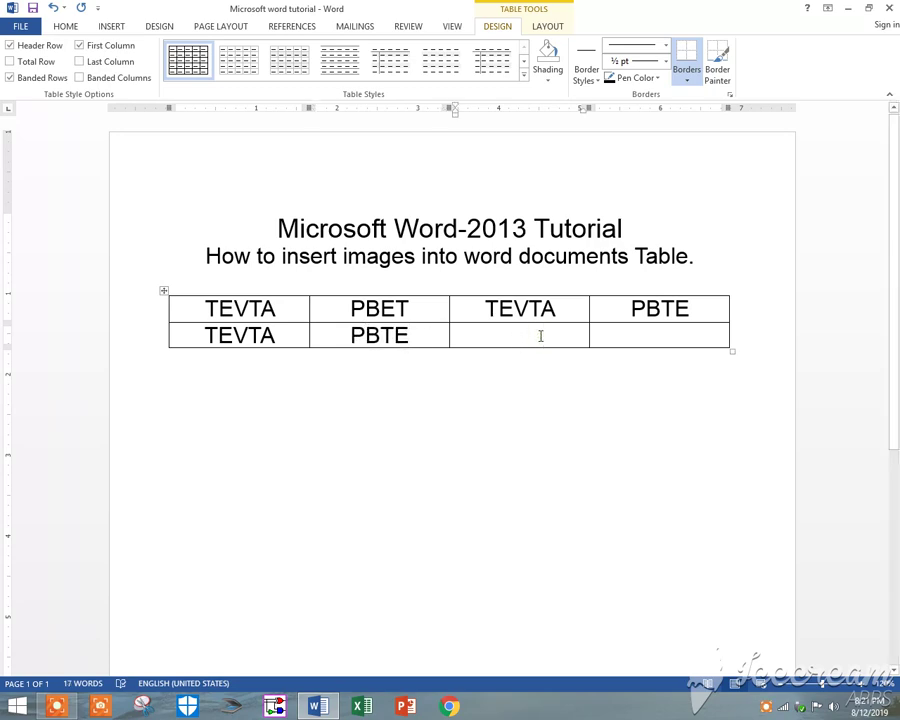
type("TEVTA")
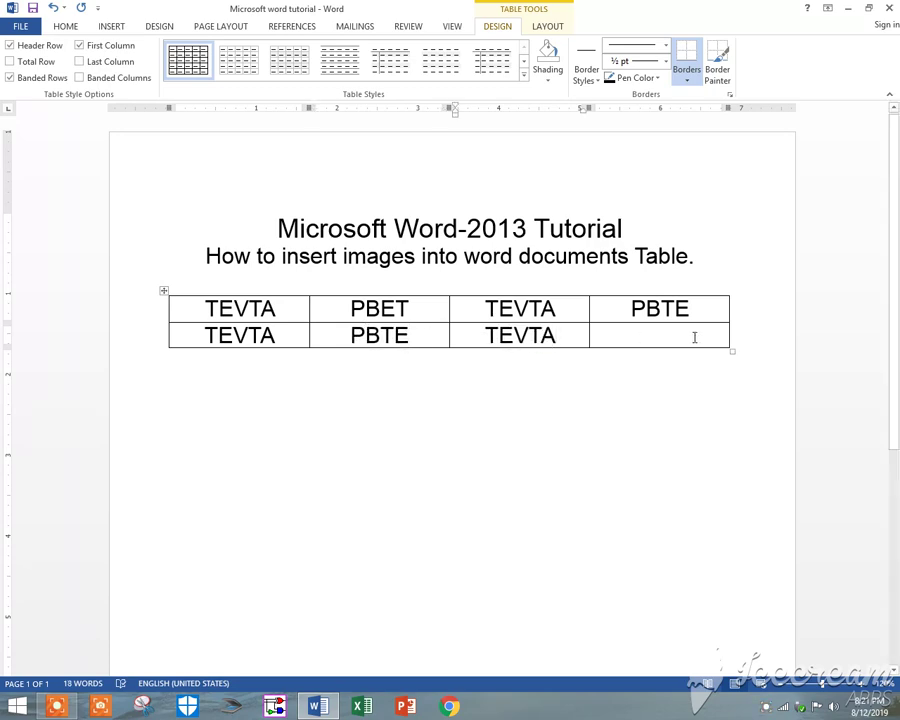
left_click(679, 337)
type("PBTE")
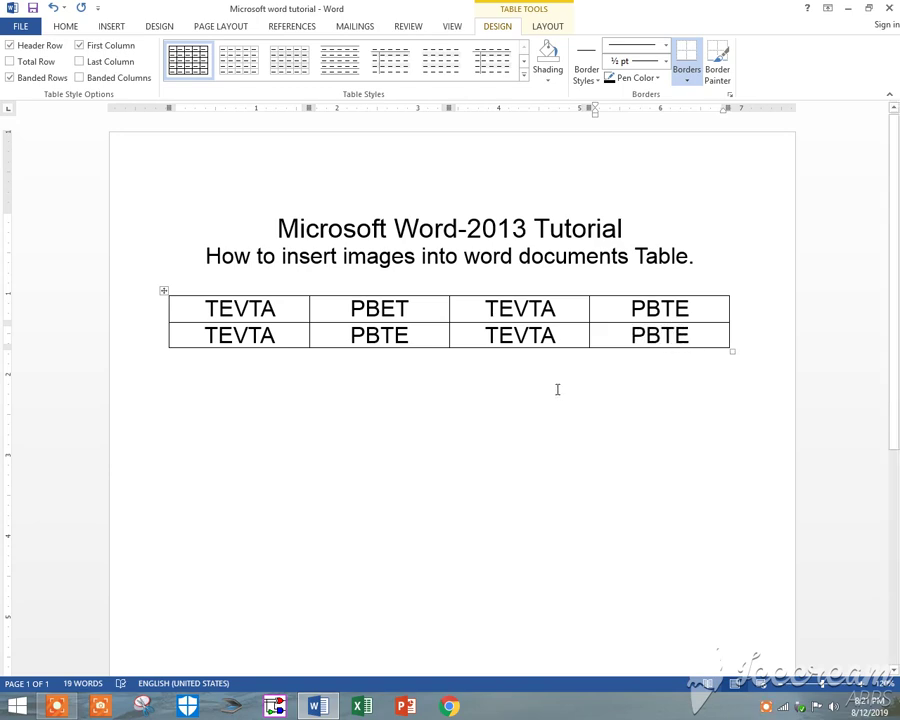
Step: Set the whole table's row height to 3 inches
left_click_drag(208, 308, 690, 338)
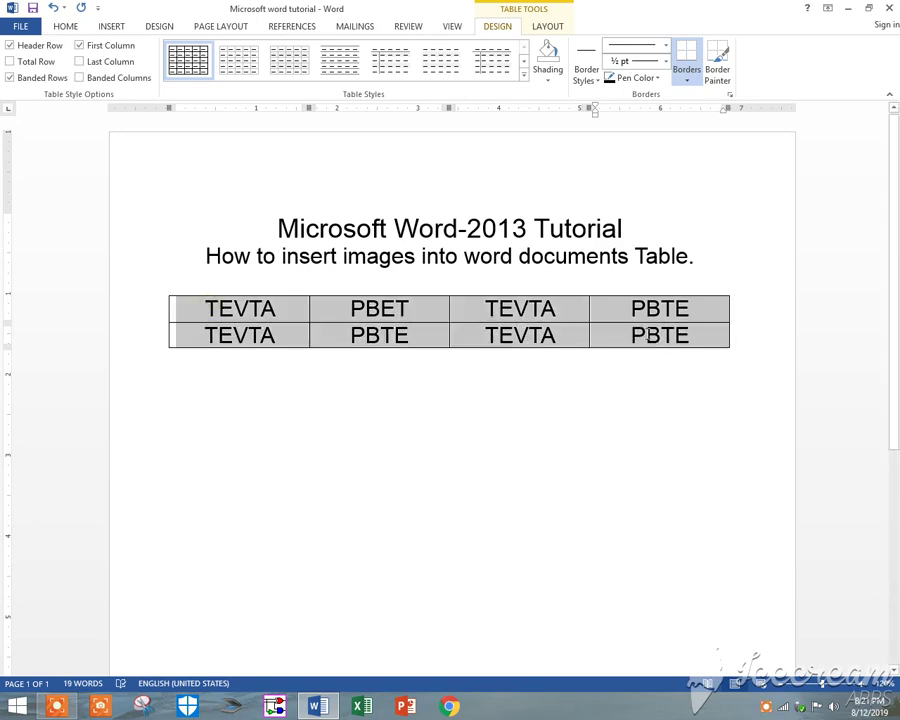
left_click(547, 30)
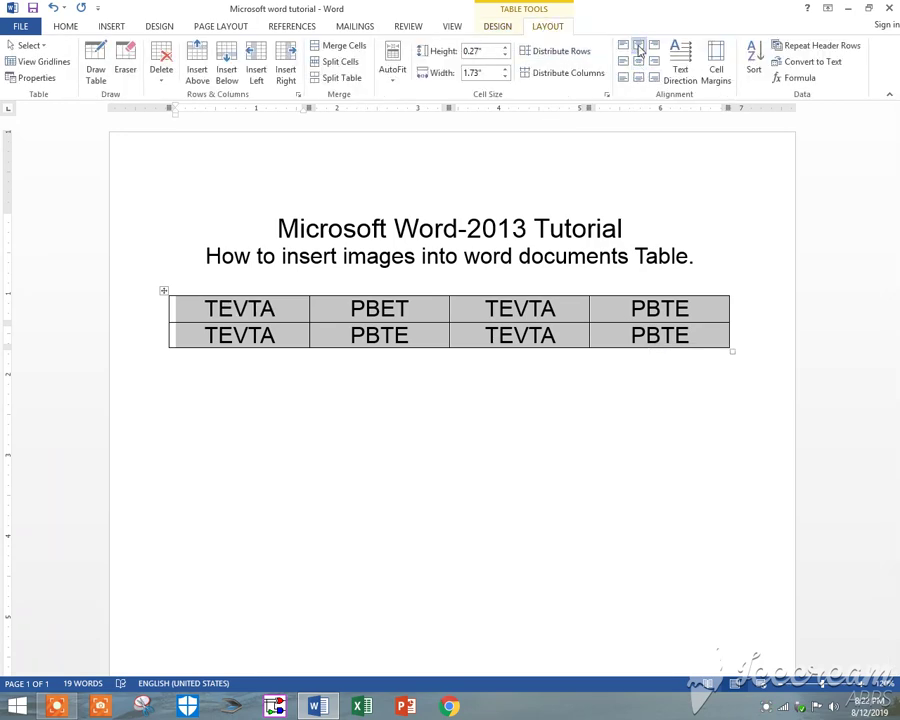
left_click(487, 51)
type("3")
key("Return")
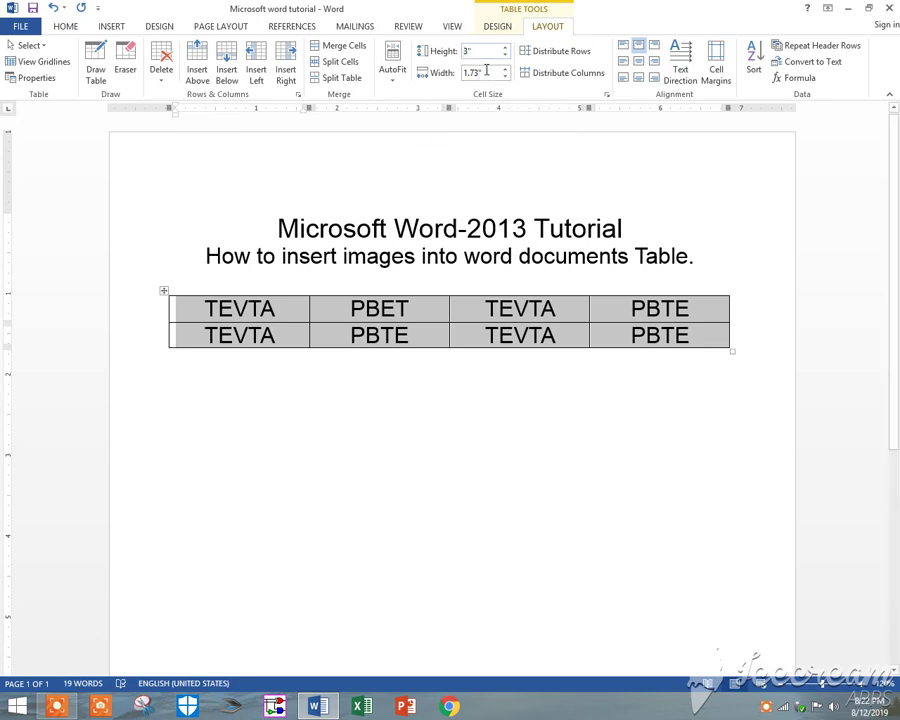
Step: Add a left-aligned empty line below TEVTA in the first cell
left_click(381, 386)
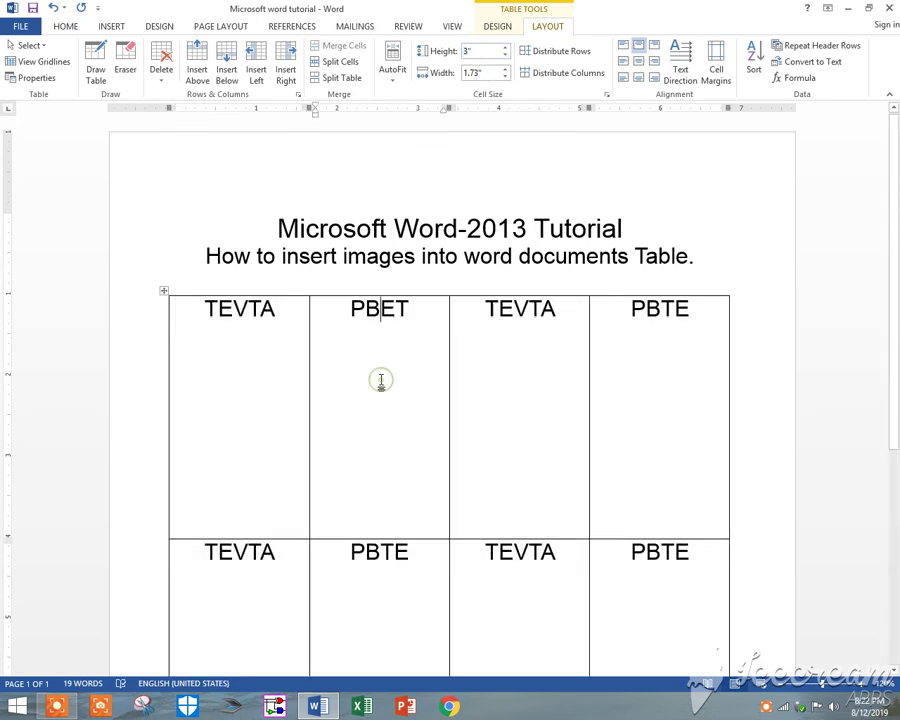
left_click(280, 314)
key("Return")
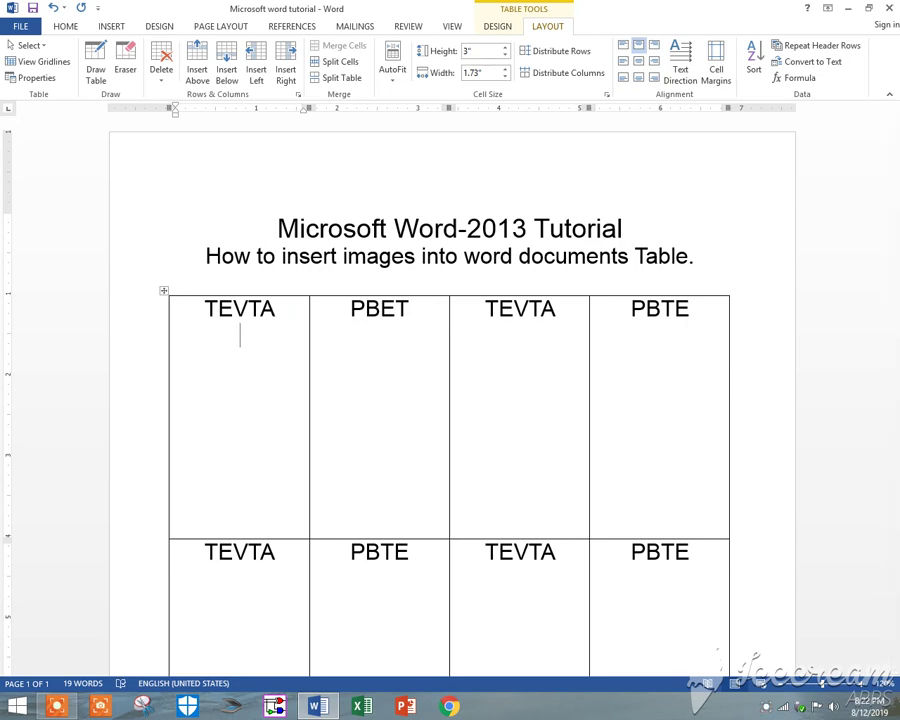
key("ctrl+l")
Step: Insert the tevta-logo picture from the Desktop below TEVTA in the first cell
left_click(281, 310)
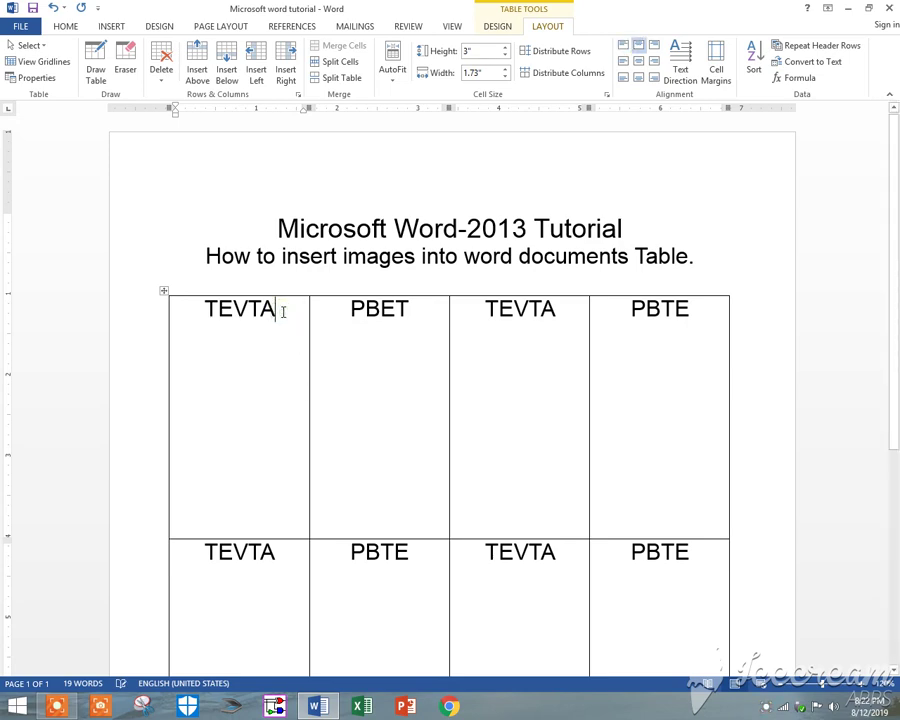
left_click(109, 26)
left_click(129, 60)
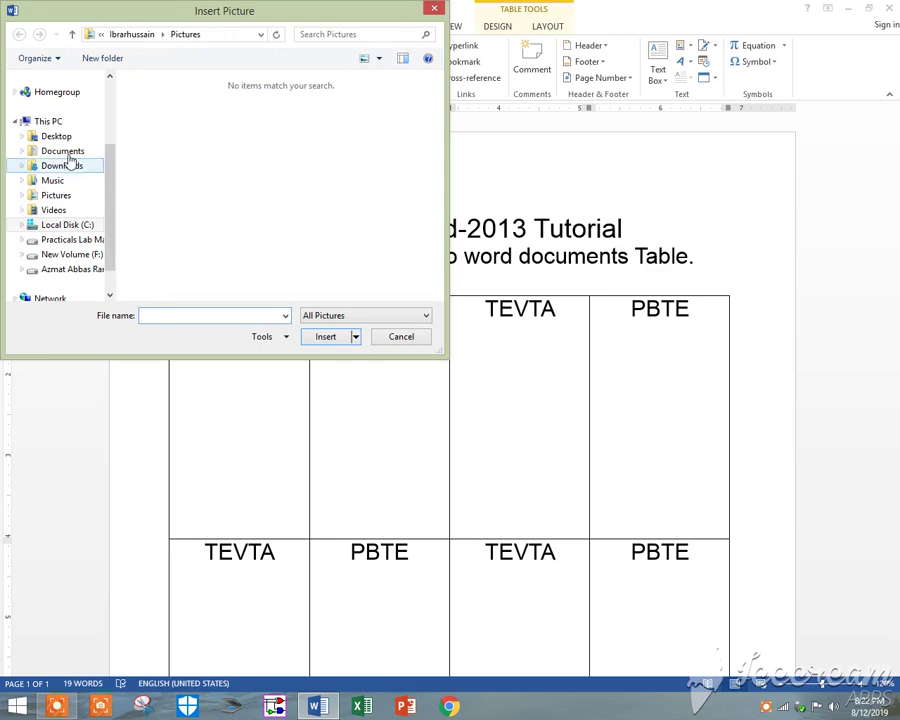
left_click(58, 138)
scroll(114, 185, "up", 1)
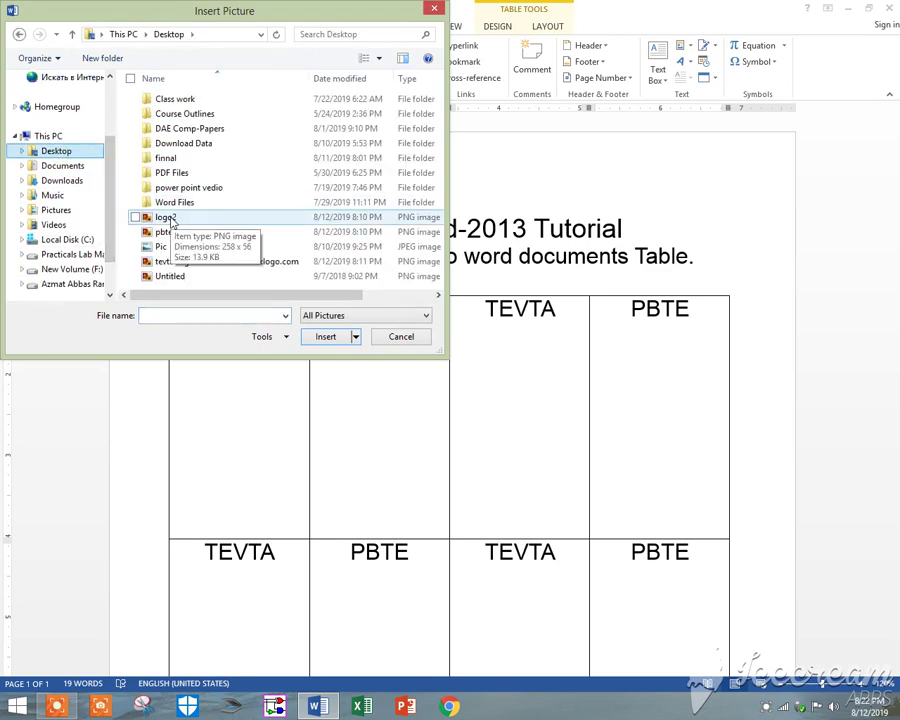
left_click(402, 58)
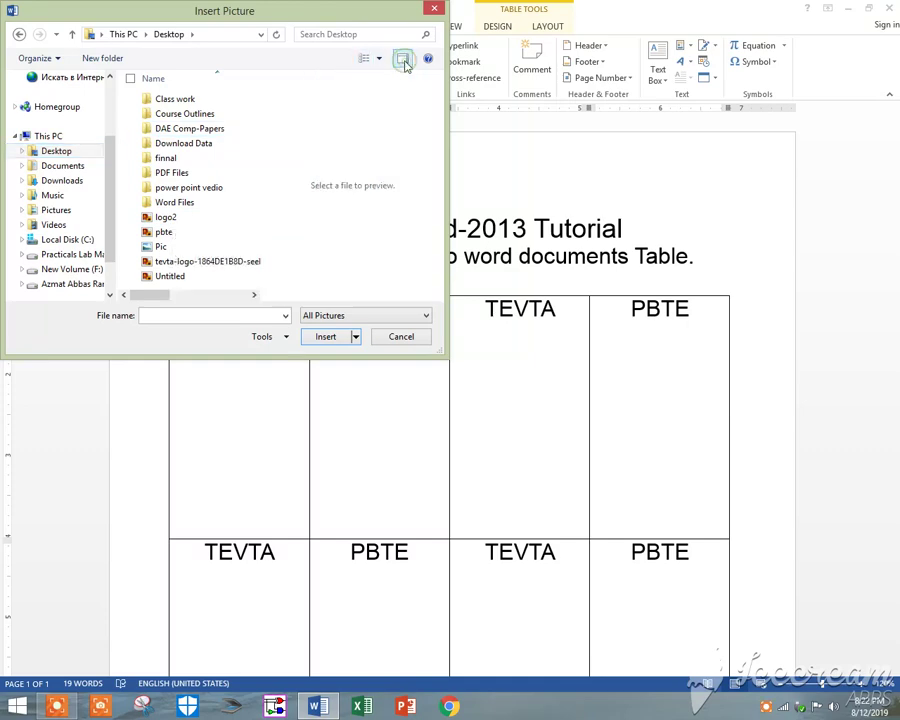
left_click(166, 217)
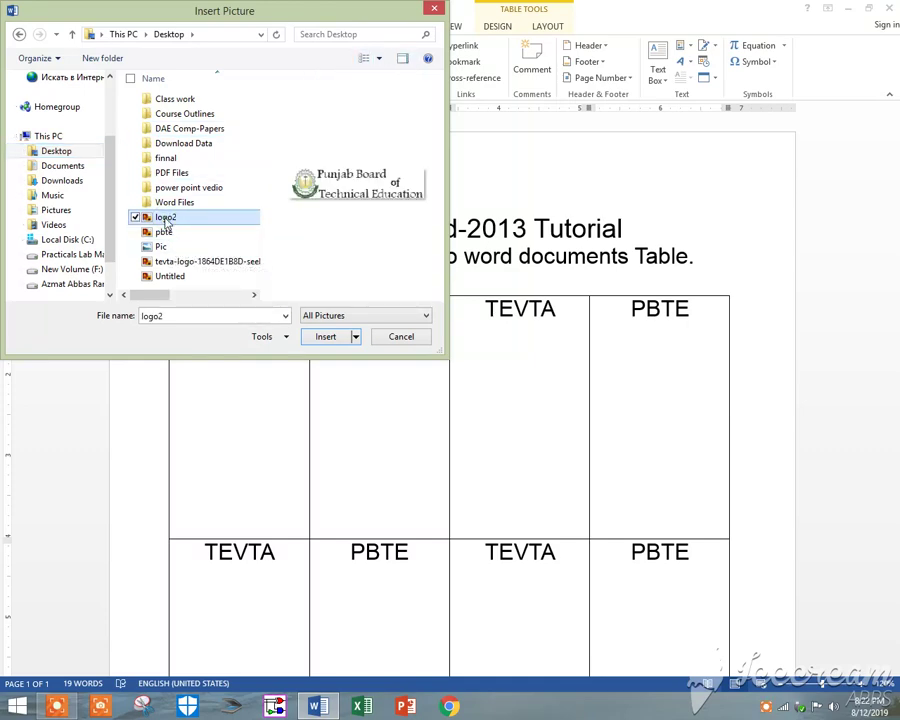
left_click(165, 233)
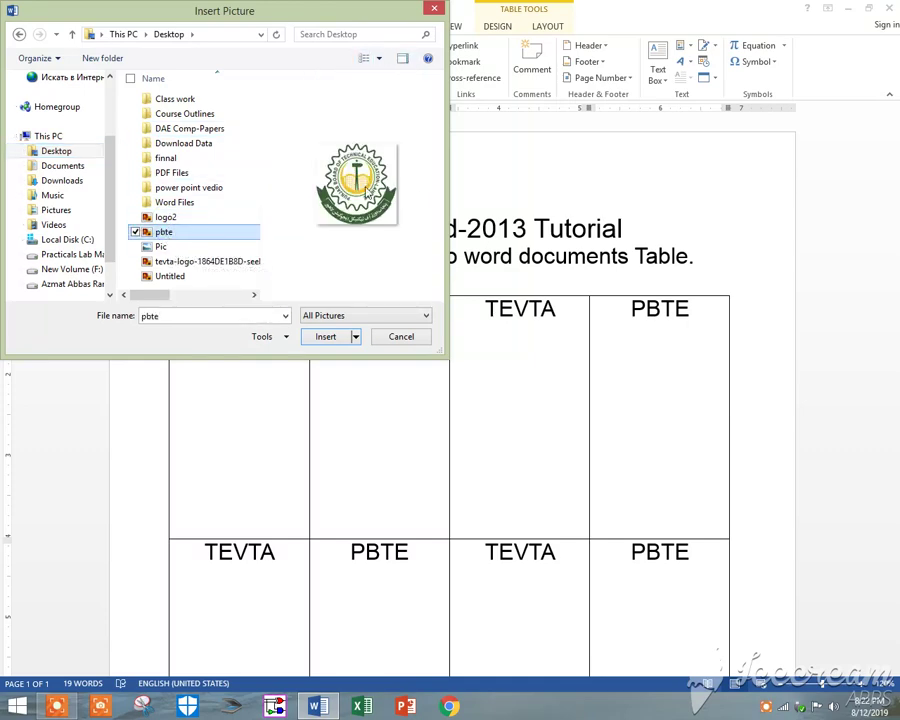
left_click(159, 246)
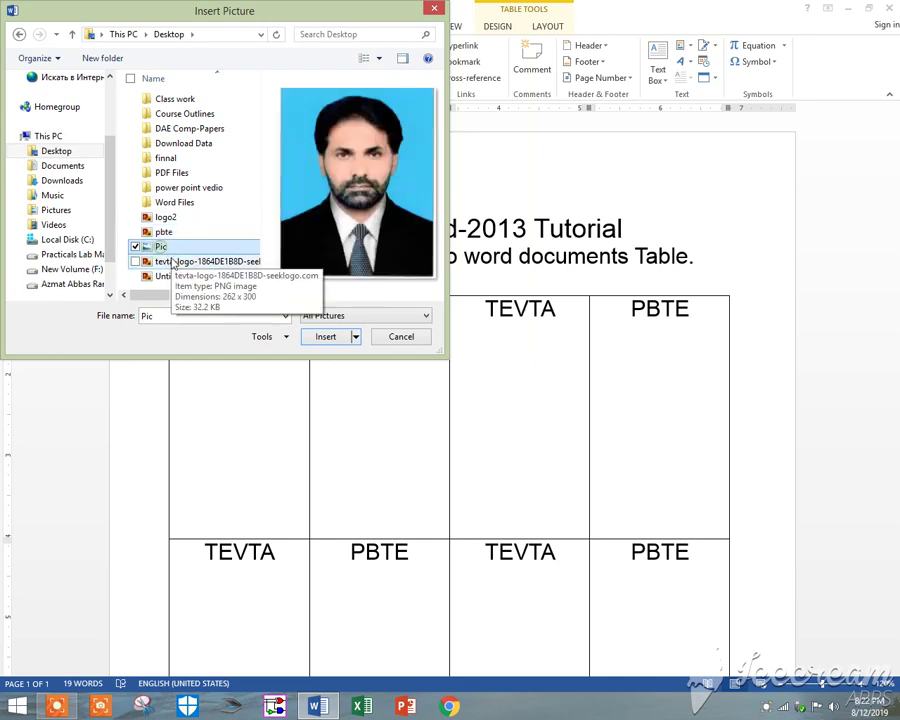
left_click(173, 262)
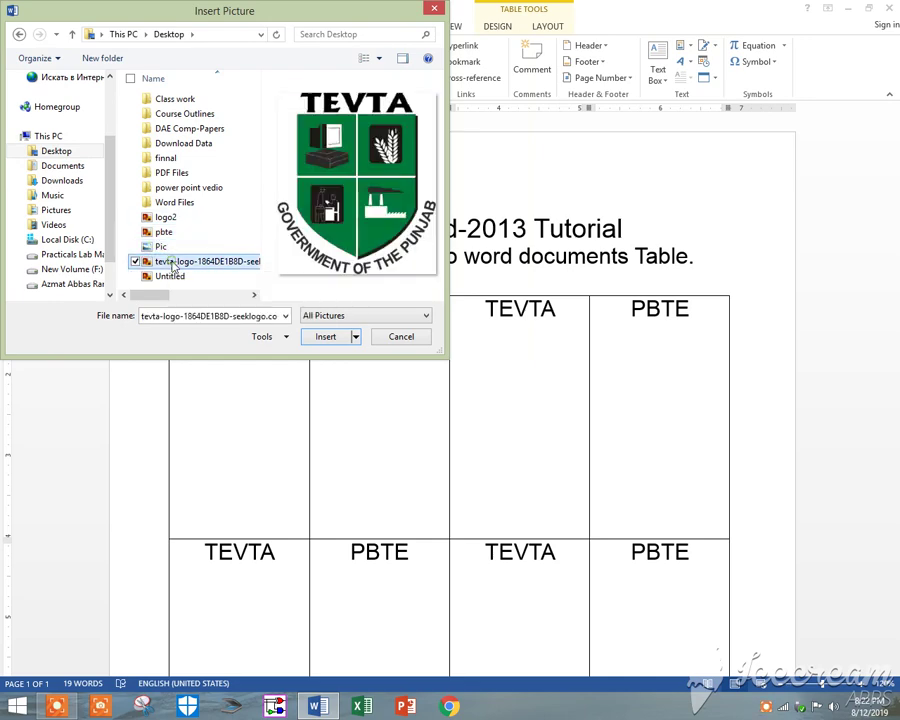
left_click(320, 341)
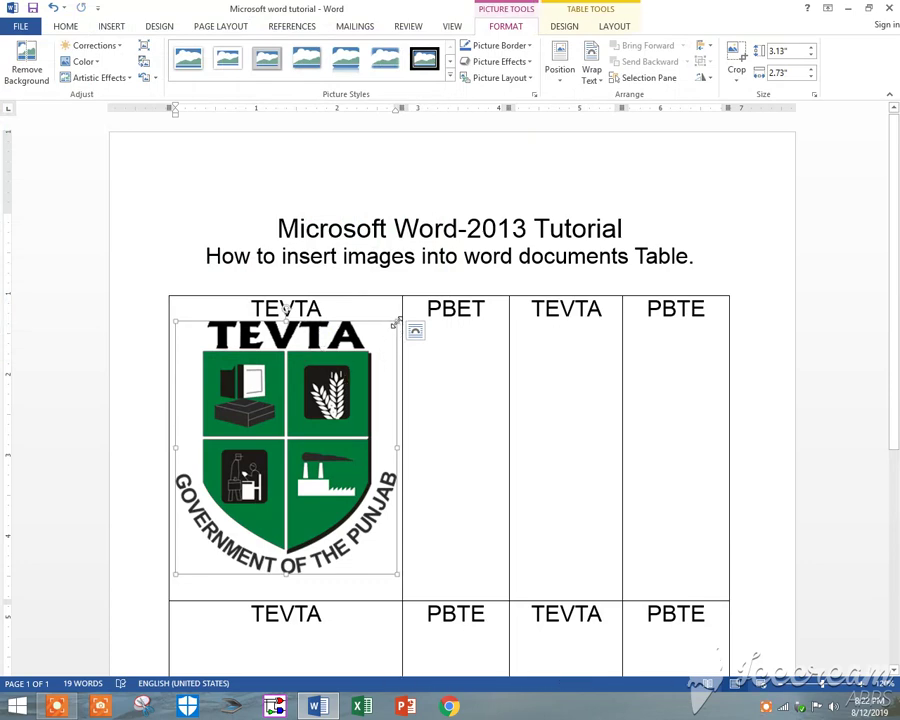
Step: Shrink the TEVTA logo to about 1.99 × 1.74 inches and move it down a line
left_click_drag(396, 327, 286, 413)
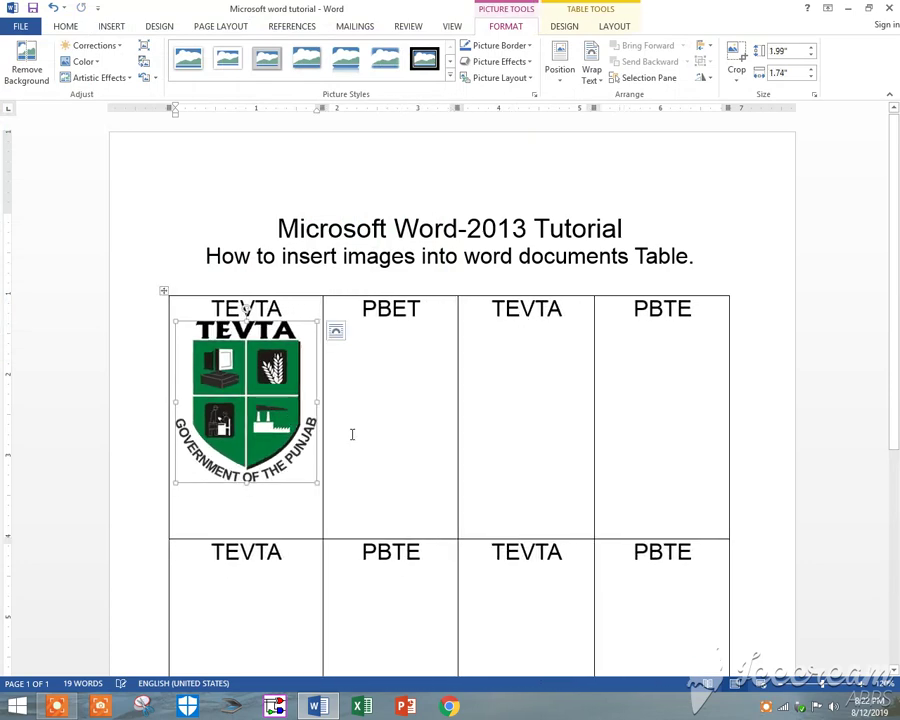
left_click(295, 311)
key("Return")
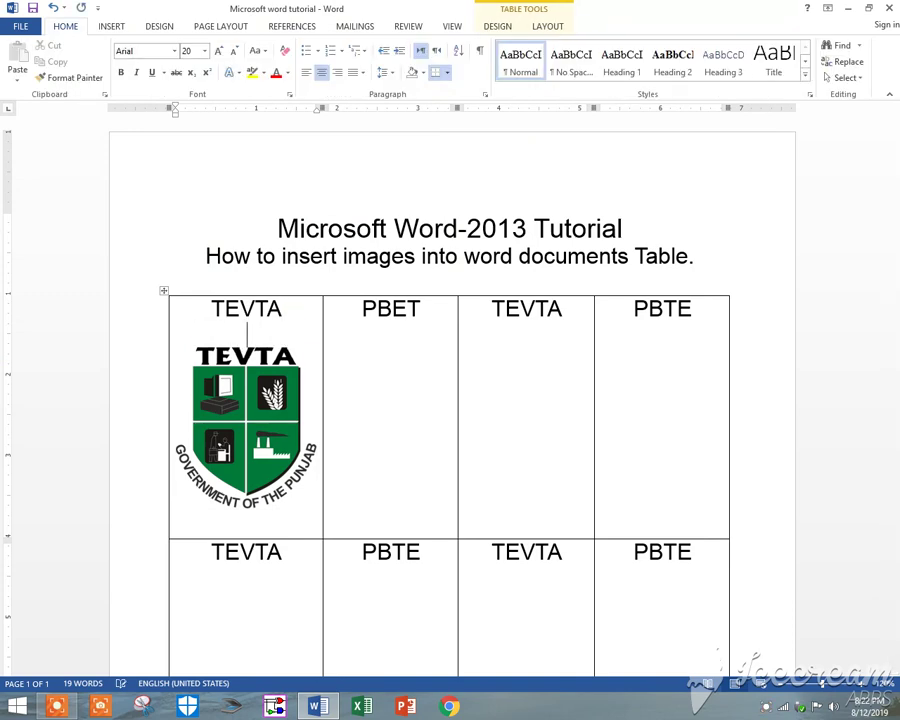
Step: Insert the pbte logo picture into the second top-row cell
left_click(426, 314)
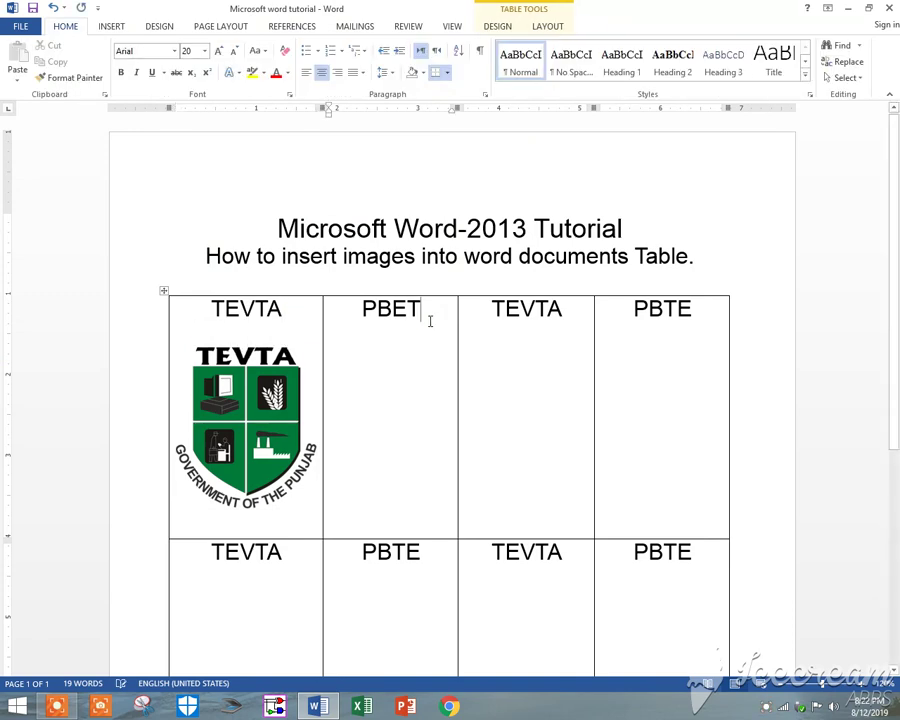
left_click(113, 26)
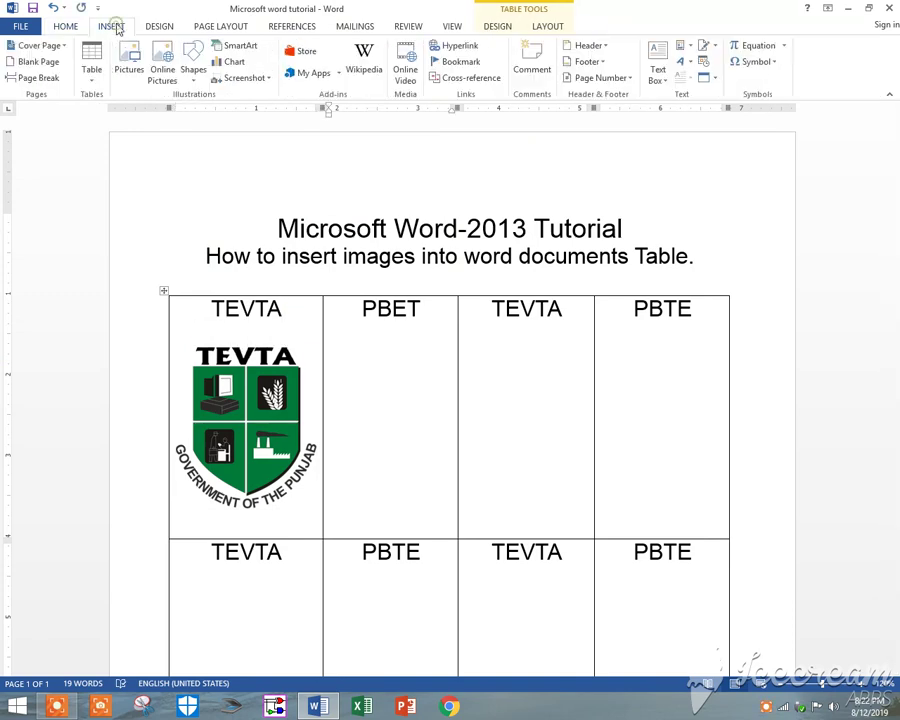
left_click(127, 72)
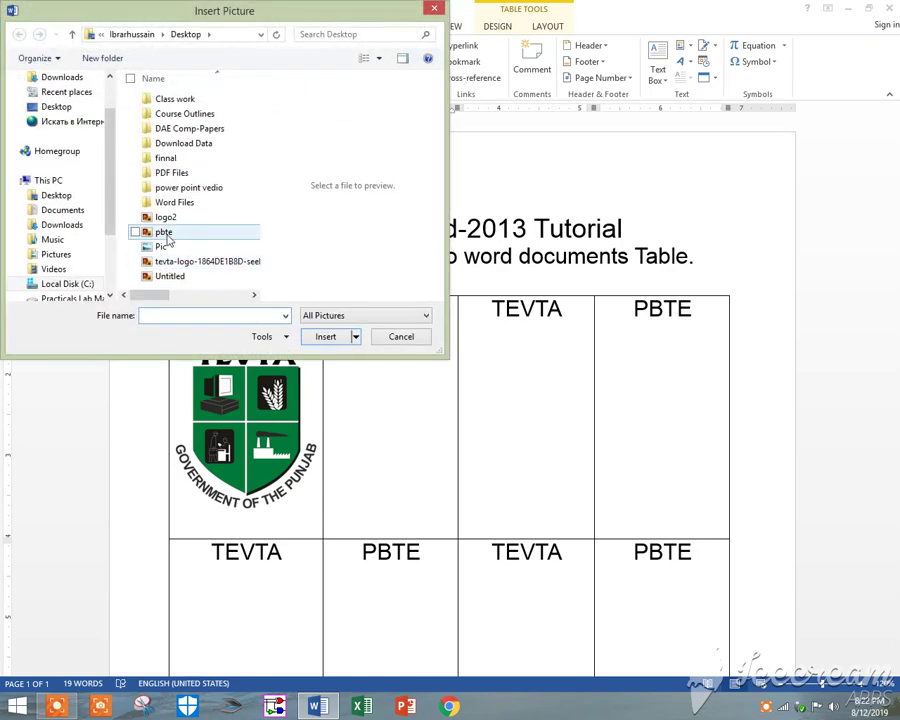
left_click(162, 232)
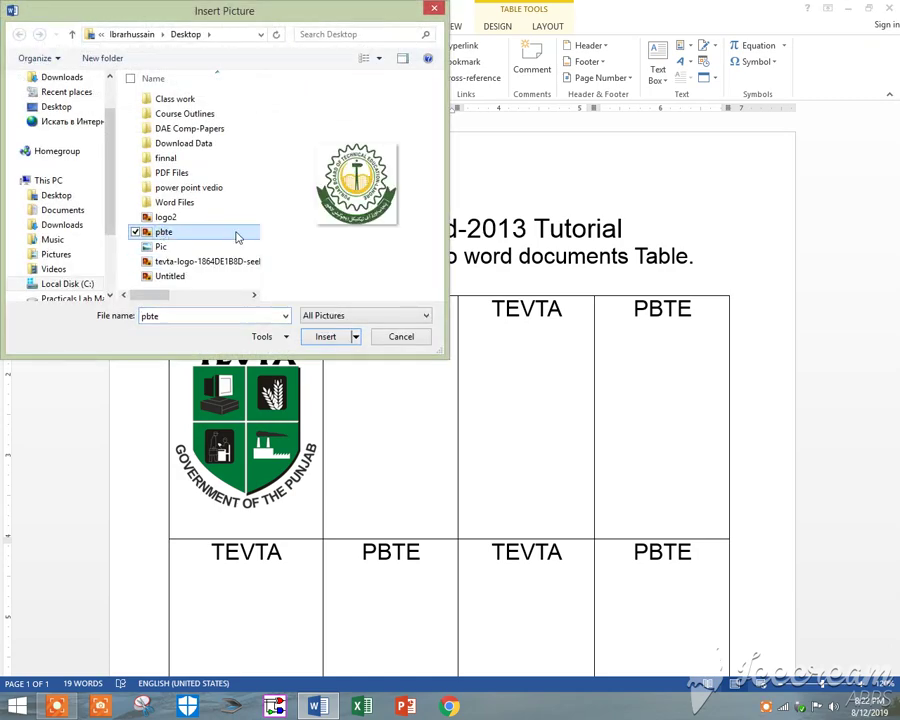
left_click(325, 337)
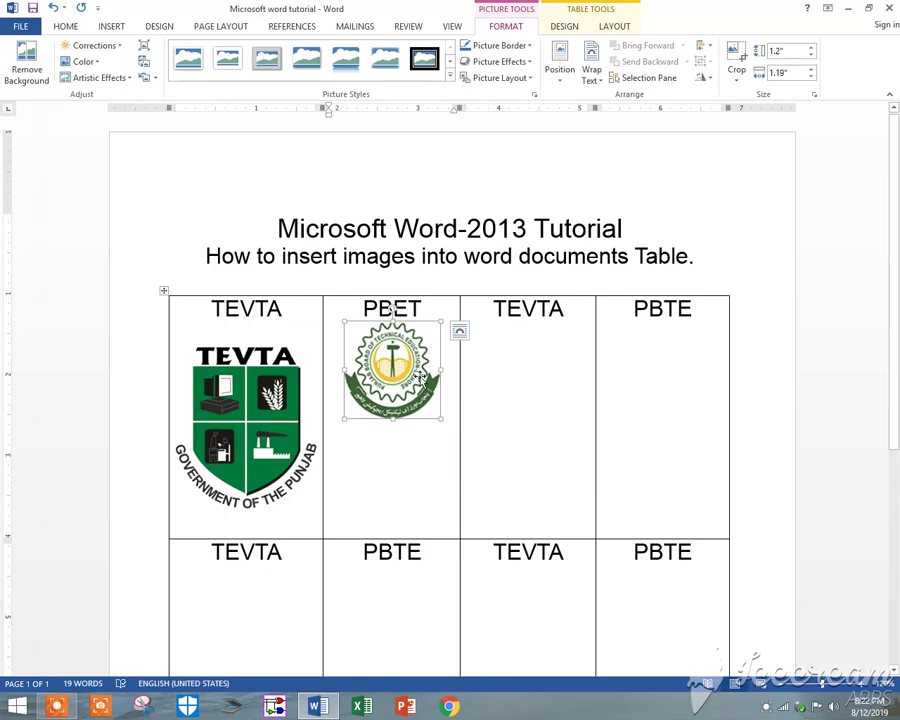
Step: Push the pbte logo two lines below the PBET label
left_click(424, 308)
key("Return")
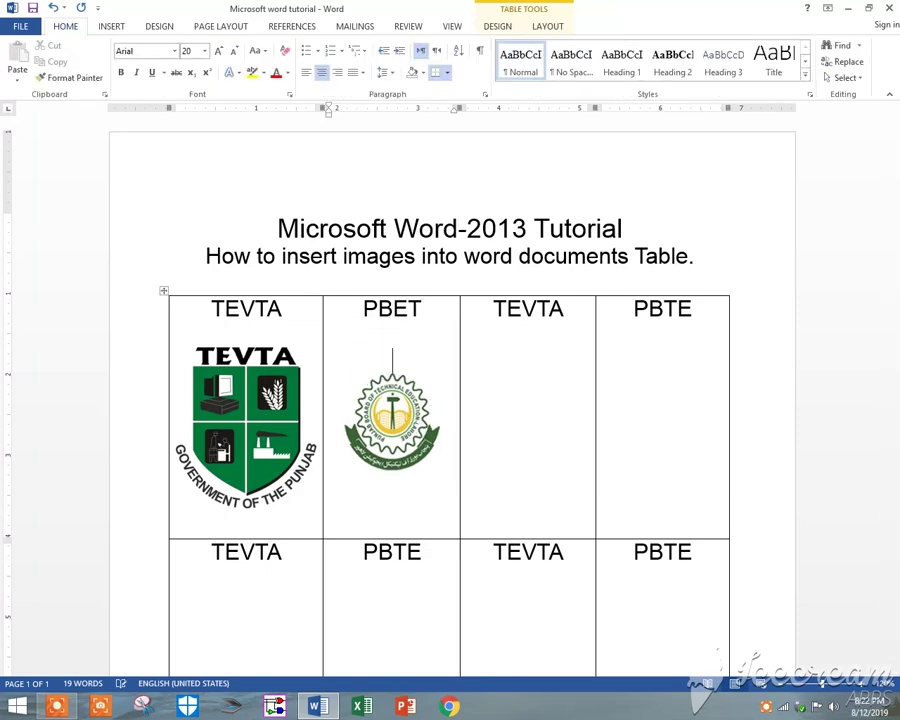
key("Return")
Step: Copy the TEVTA logo and paste it below TEVTA in the top third cell
left_click(236, 404)
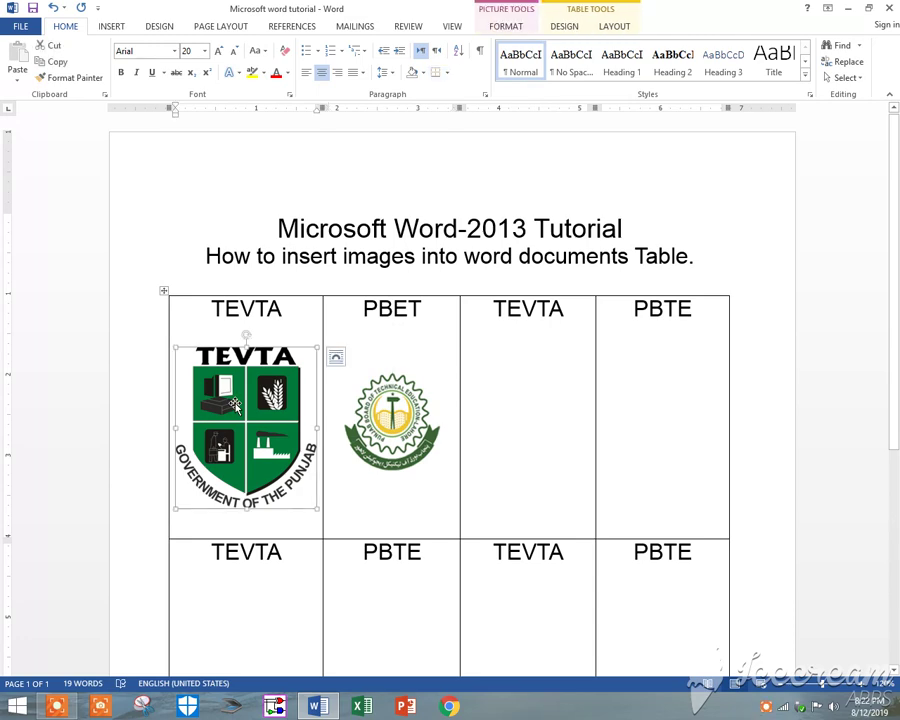
right_click(236, 404)
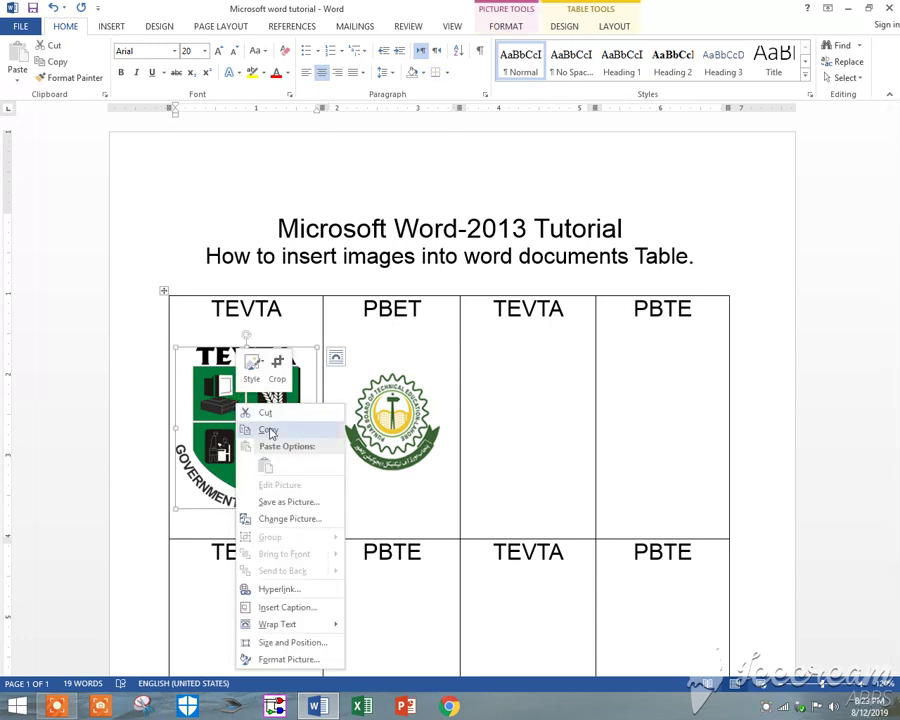
left_click(269, 432)
left_click(508, 409)
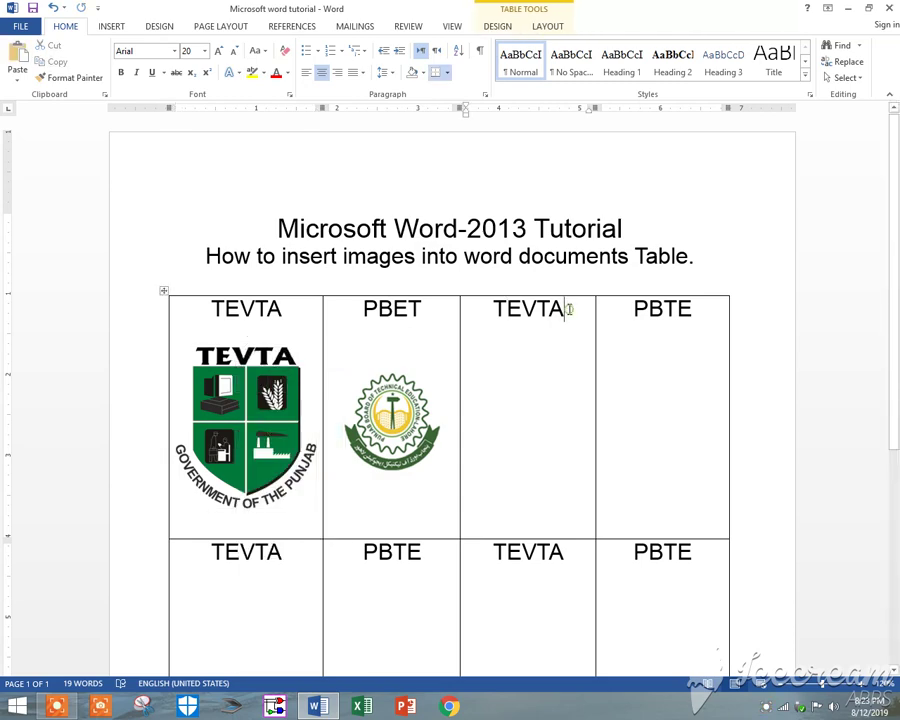
key("Return")
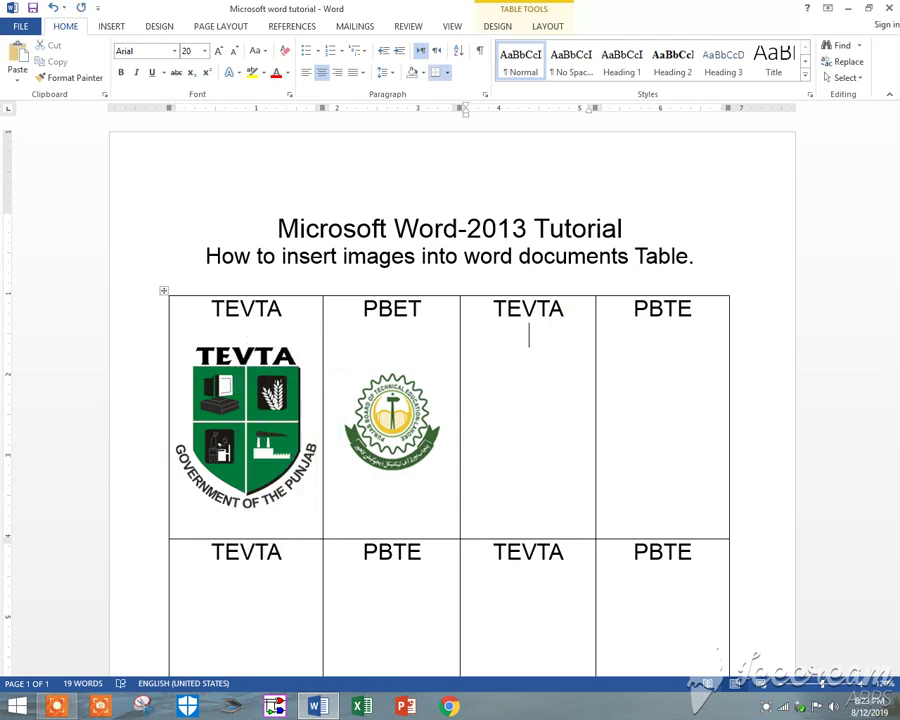
right_click(530, 336)
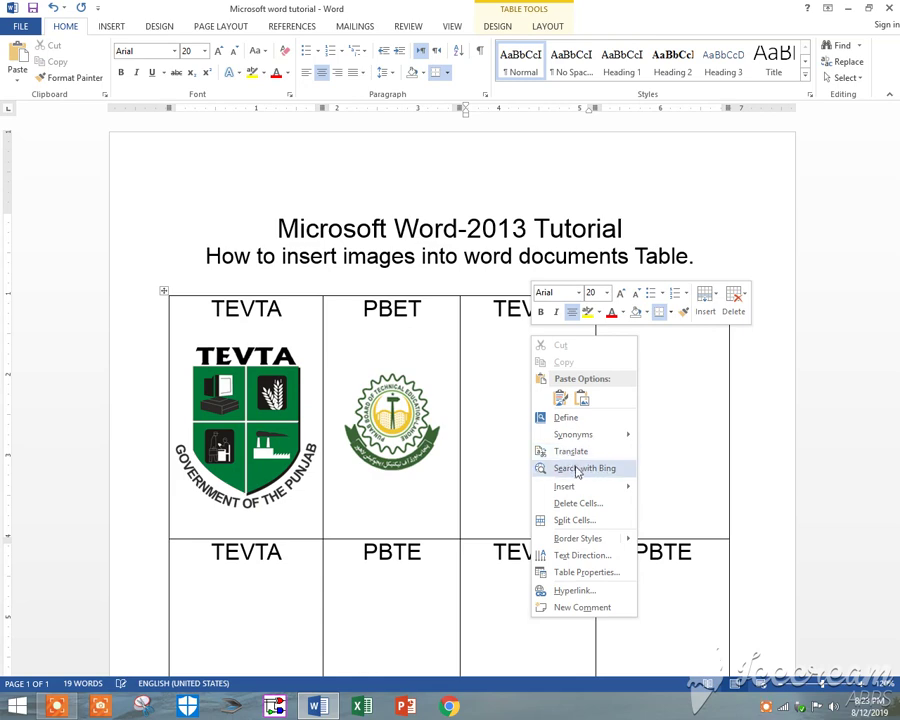
left_click(561, 398)
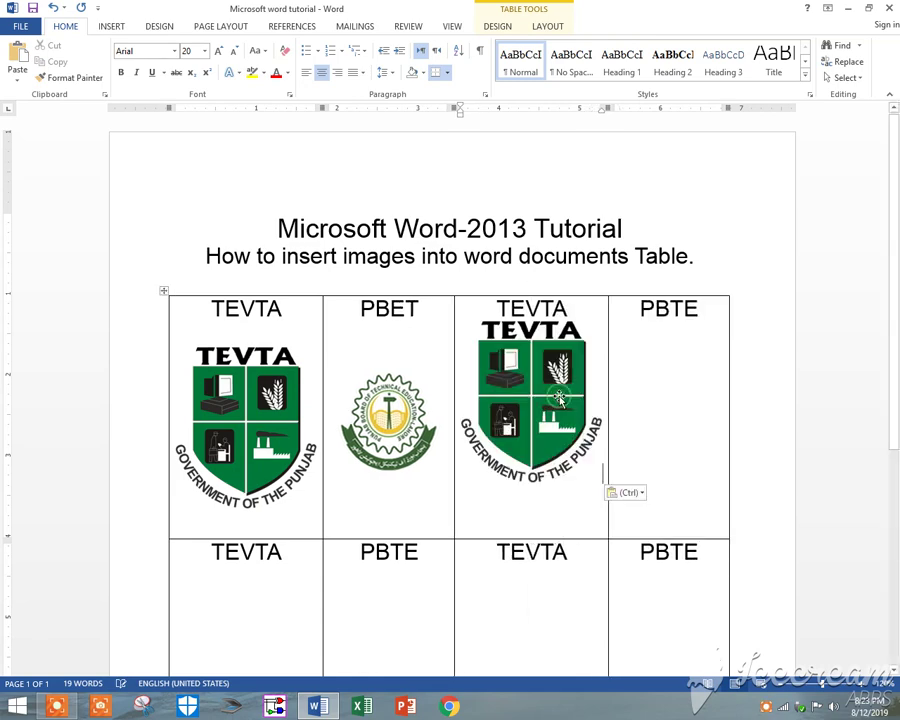
Step: Paste the TEVTA logo as a picture into the bottom-left cell, with a blank line above
left_click(388, 437)
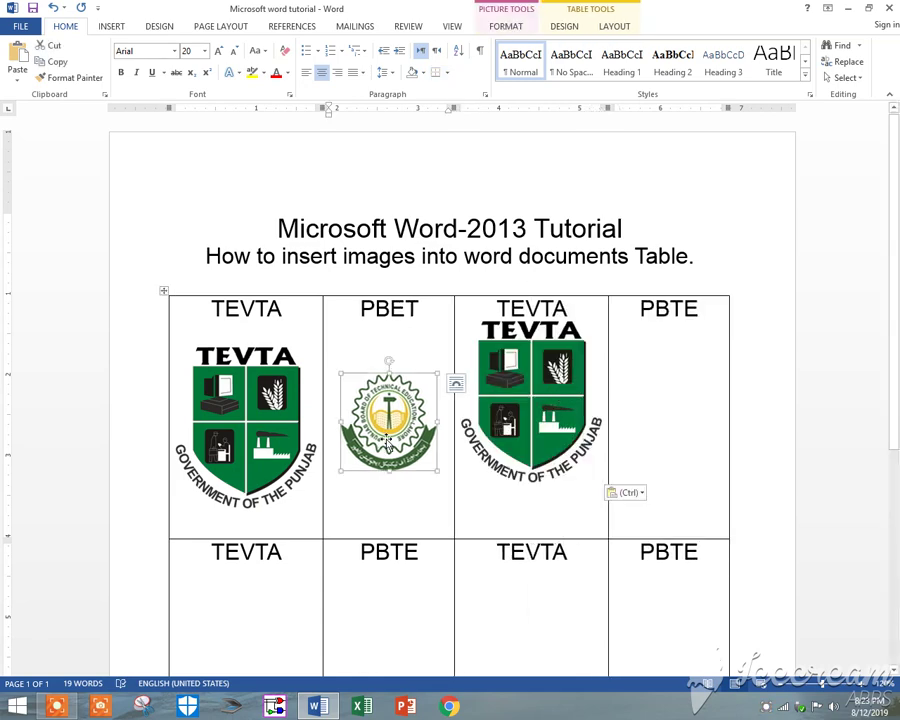
left_click(287, 563)
left_click(249, 580)
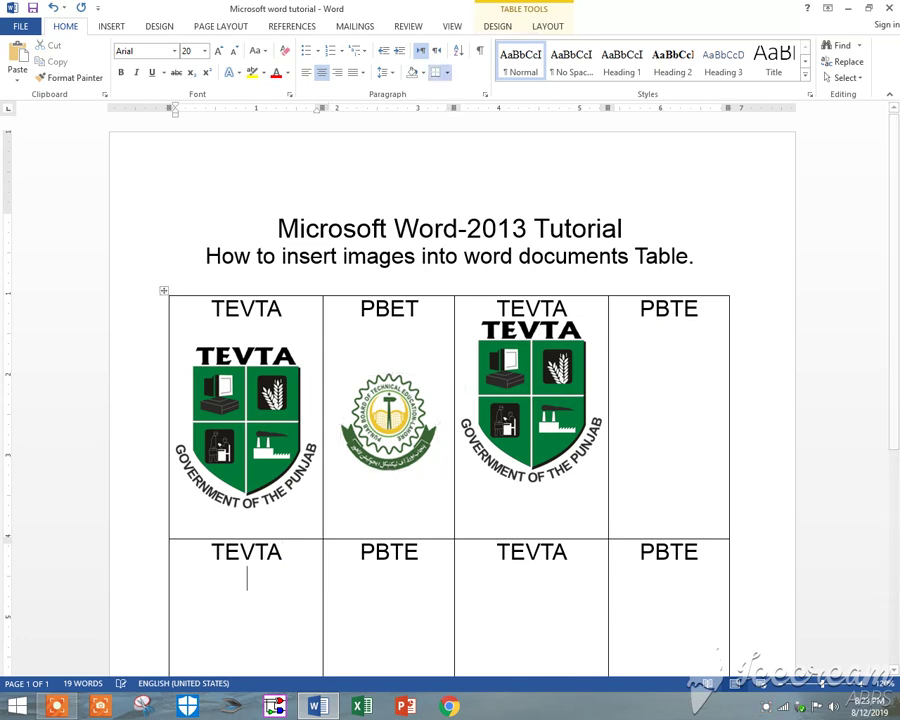
right_click(250, 589)
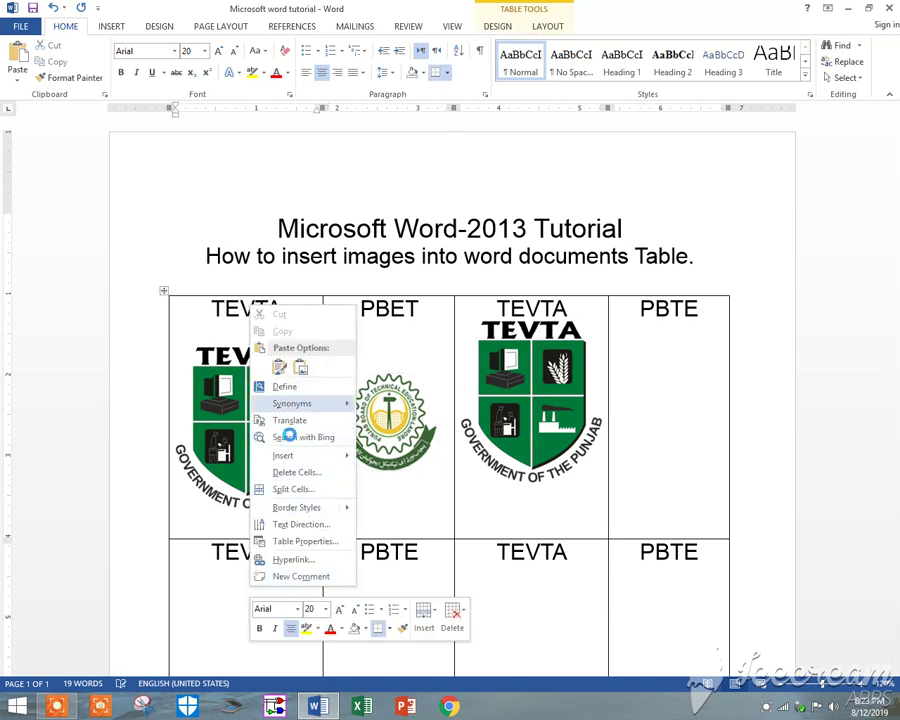
mouse_move(287, 404)
left_click(301, 368)
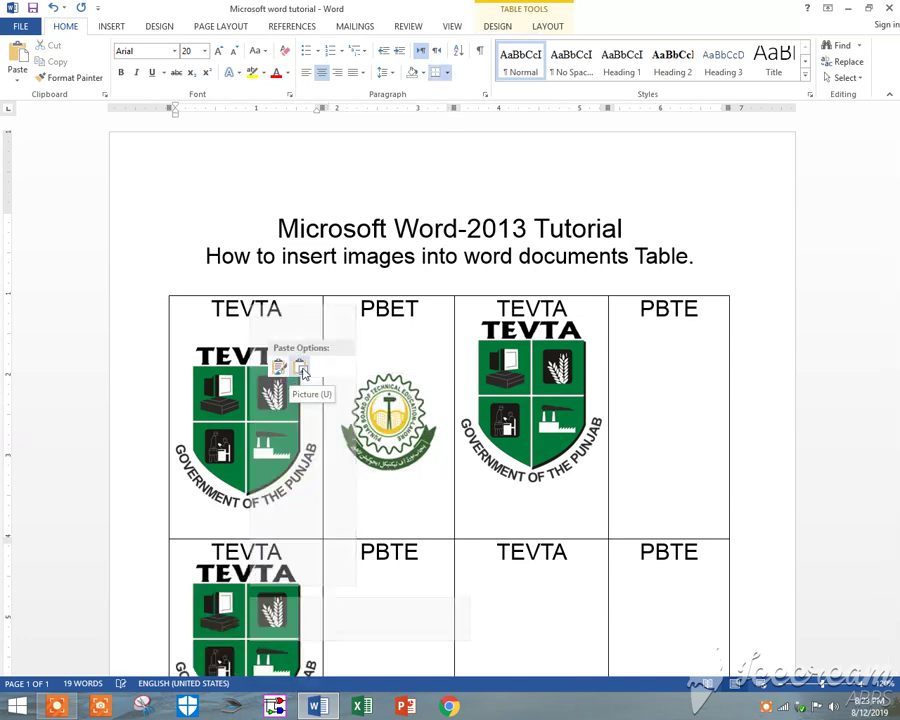
scroll(279, 370, "down", 2)
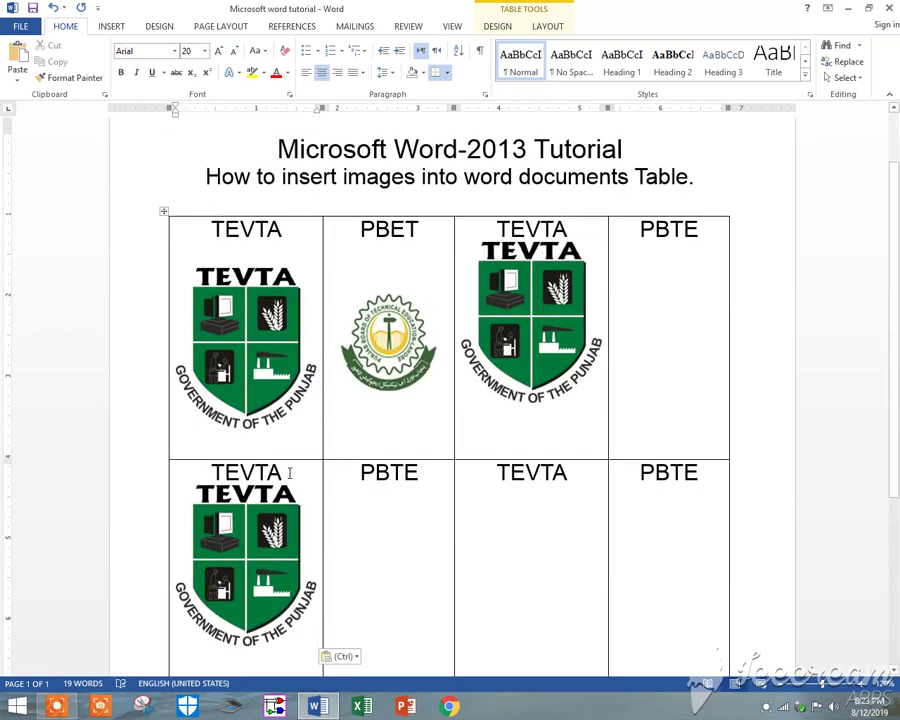
key("Return")
Step: Paste the TEVTA logo below TEVTA in the bottom third cell, with a blank line above
left_click(280, 330)
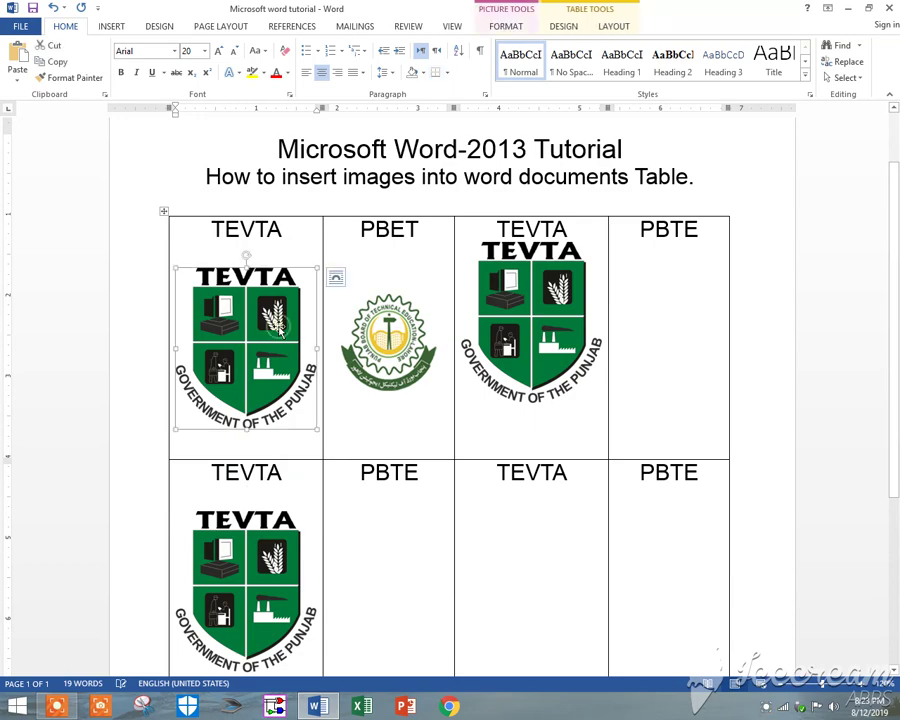
left_click(569, 474)
key("Return")
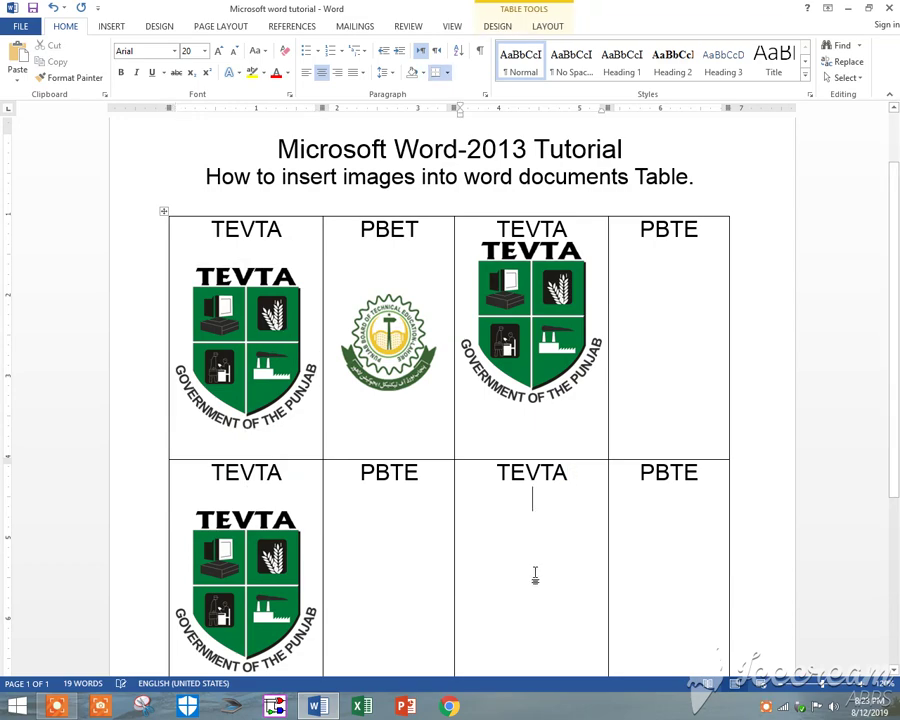
right_click(538, 502)
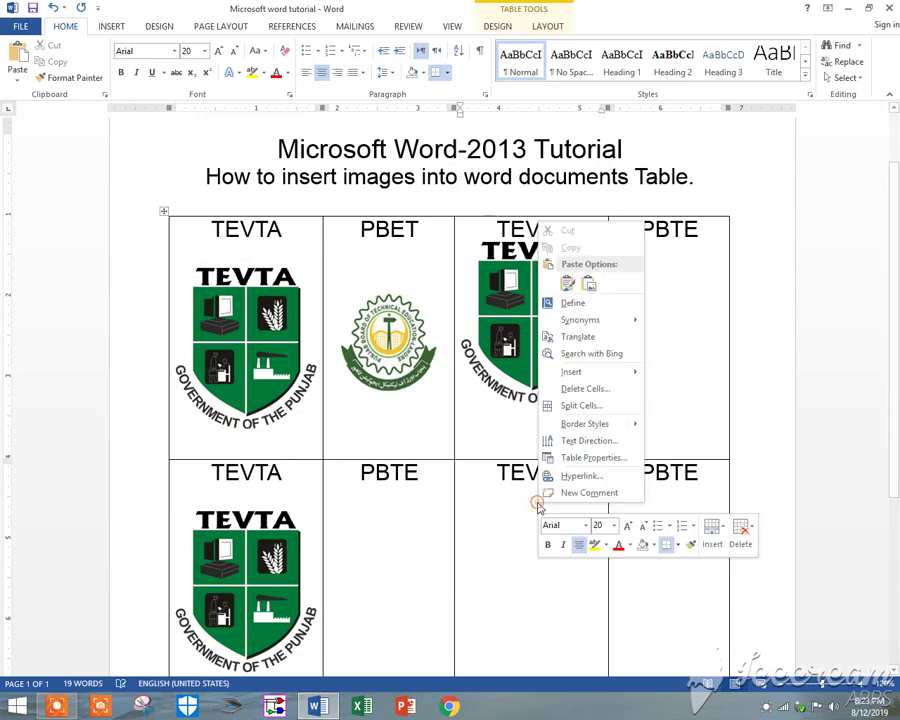
left_click(567, 286)
left_click(570, 474)
key("Return")
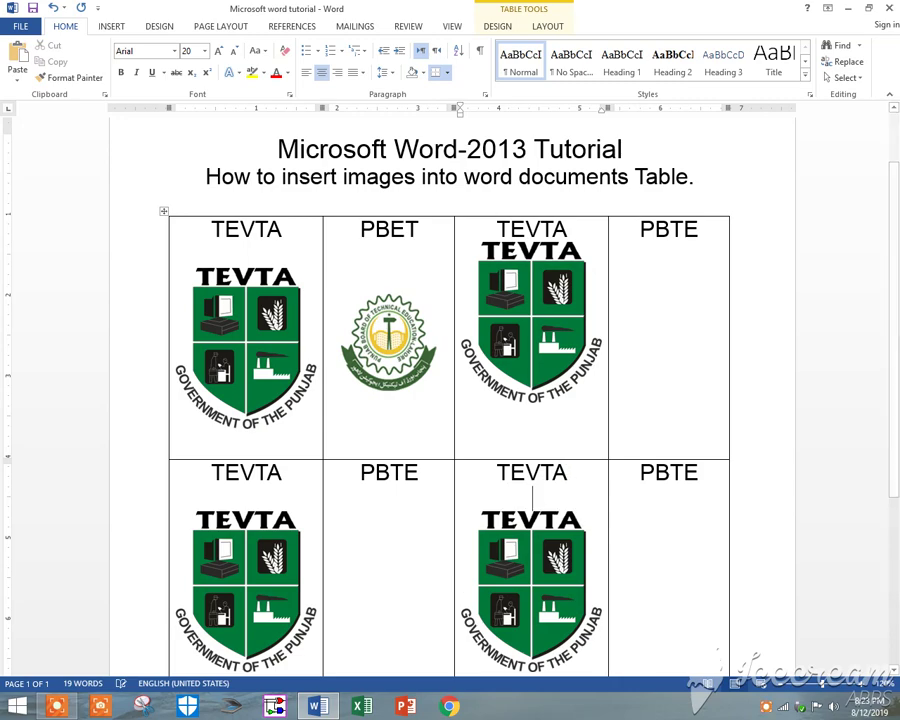
Step: Copy the PBTE seal and paste it below PBTE in the top-right cell
left_click(384, 336)
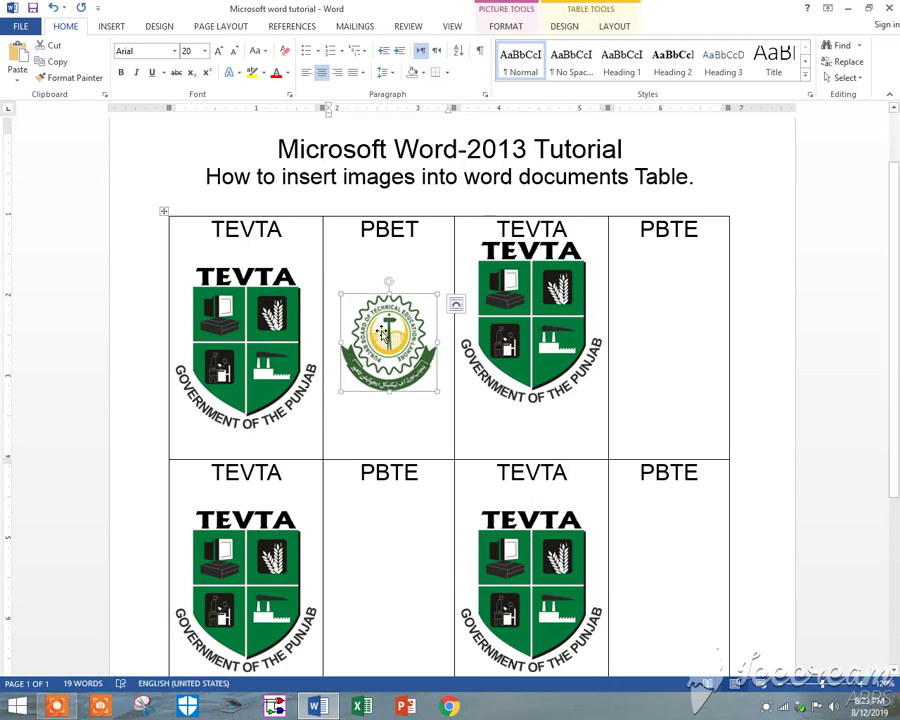
right_click(384, 336)
left_click(430, 355)
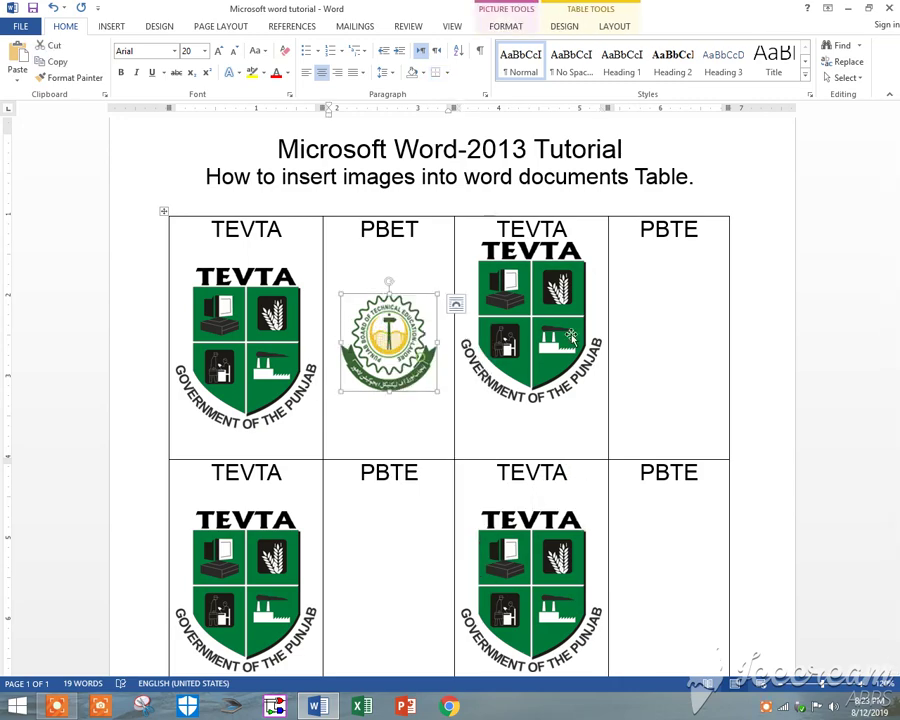
left_click(700, 230)
key("Return")
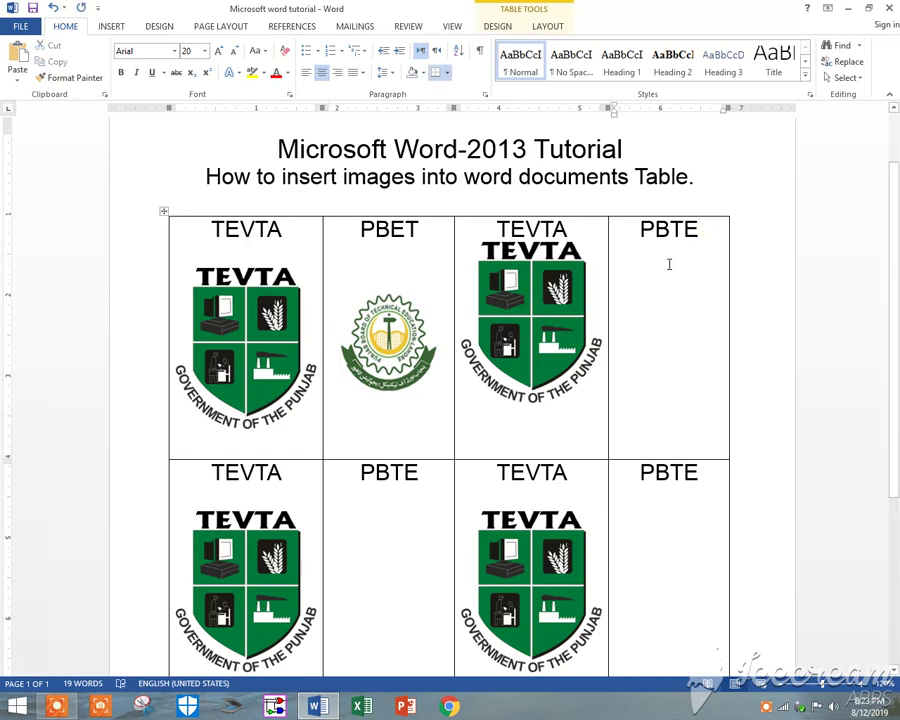
right_click(670, 264)
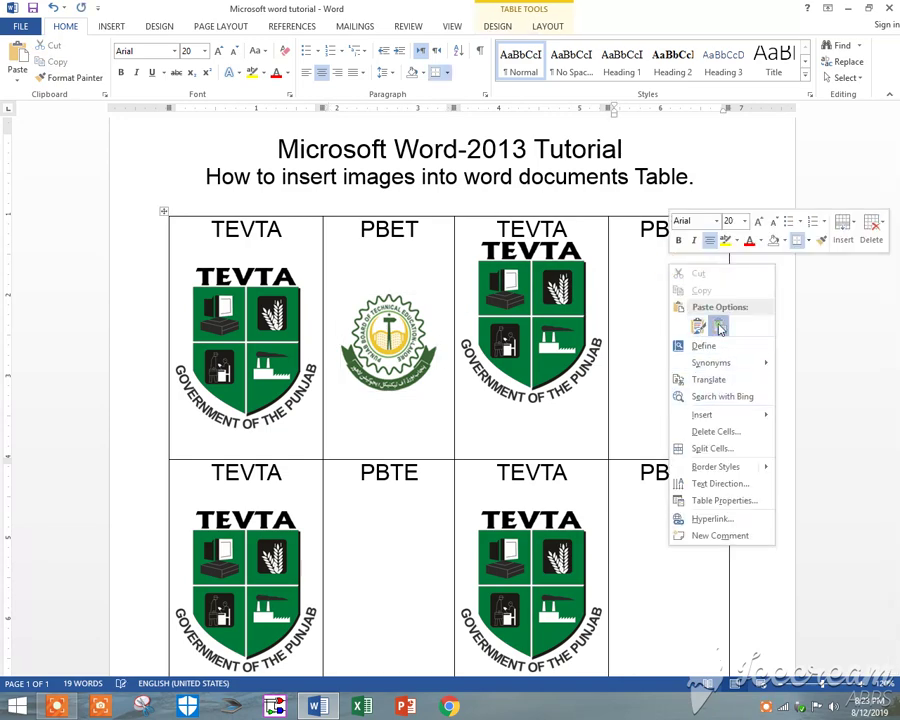
left_click(720, 328)
left_click(697, 231)
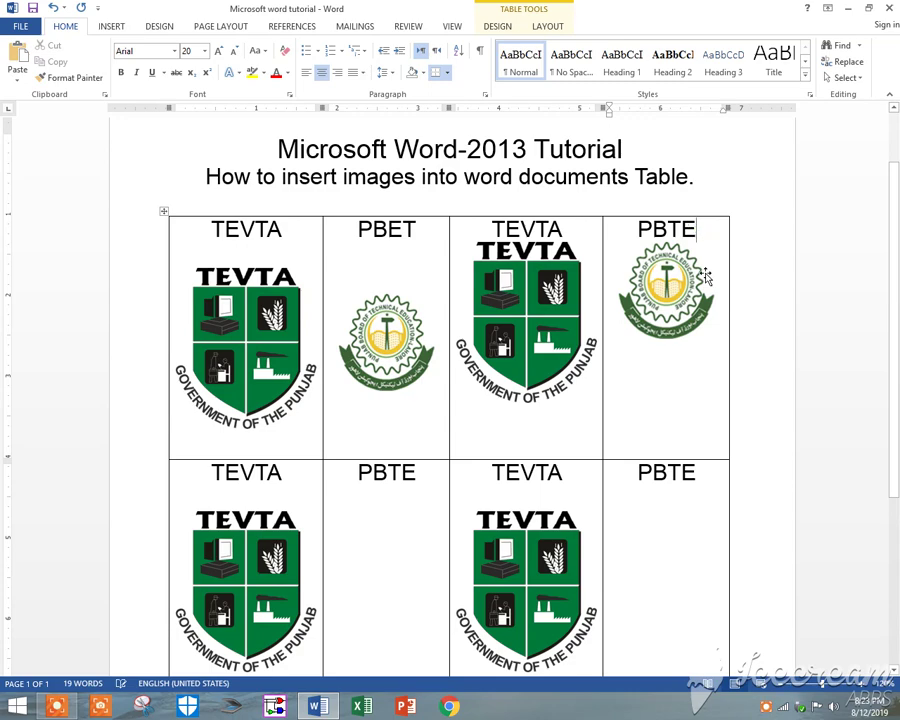
key("Return")
Step: Paste the PBTE seal below PBTE in the bottom second cell
key("Return")
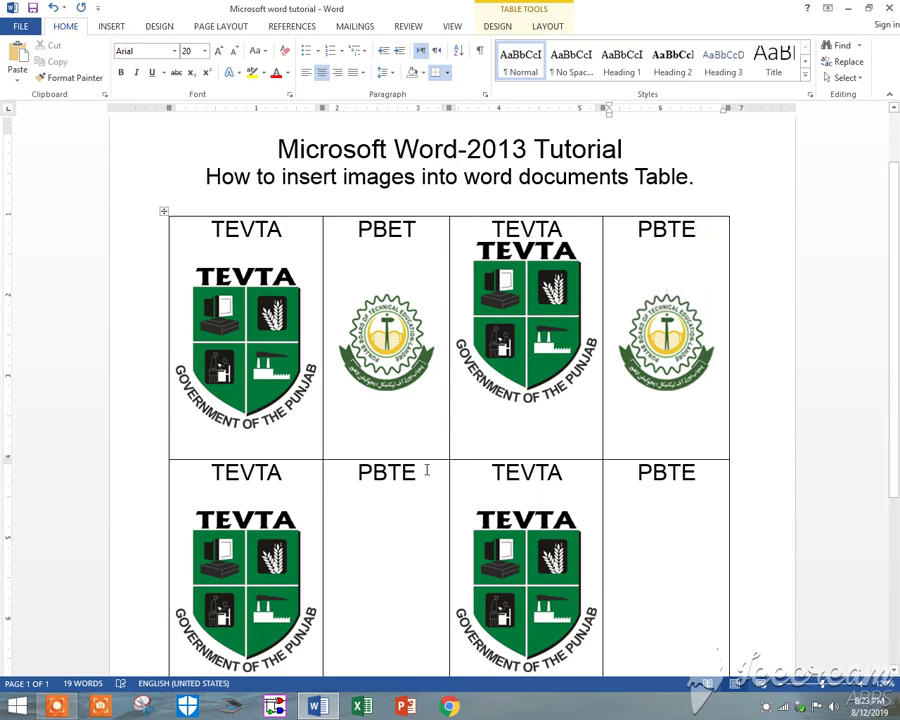
left_click(427, 470)
key("Return")
right_click(388, 533)
left_click(378, 312)
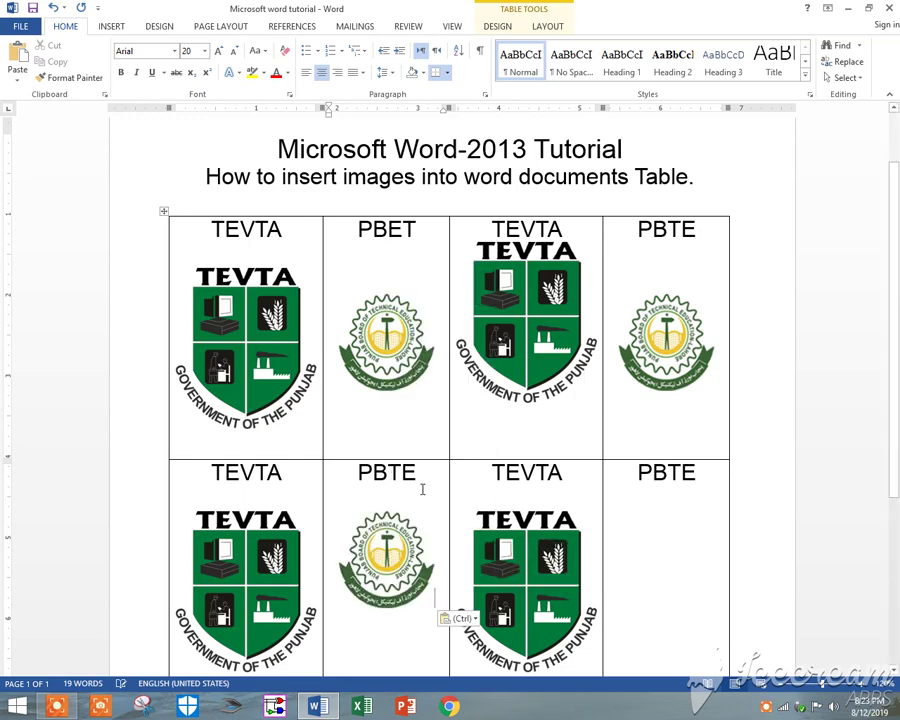
key("Return")
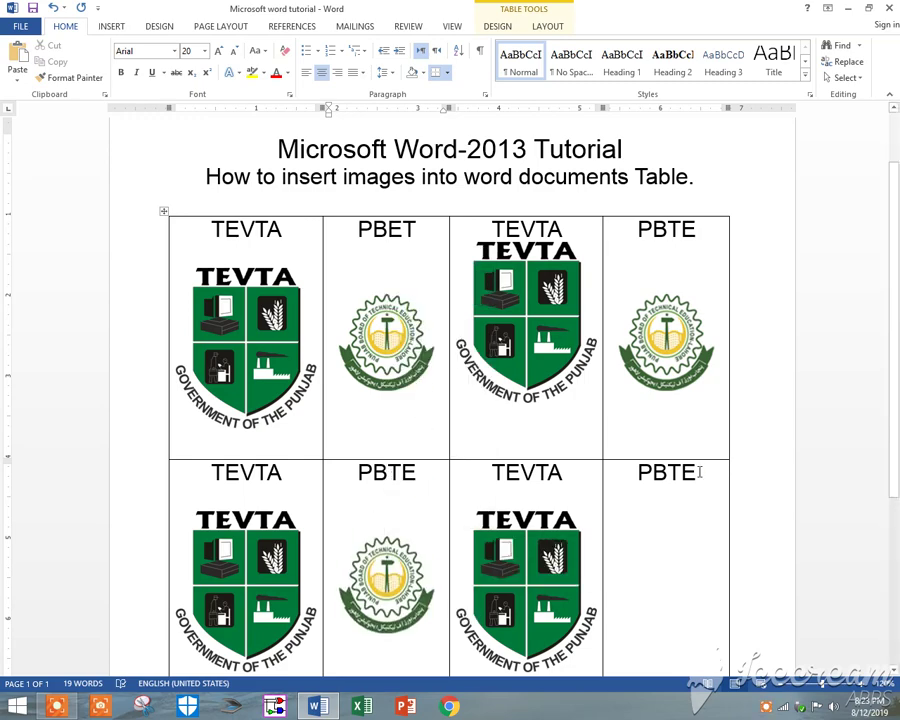
Step: Paste the PBTE seal below PBTE in the bottom-right cell
left_click(700, 472)
key("Return")
right_click(668, 527)
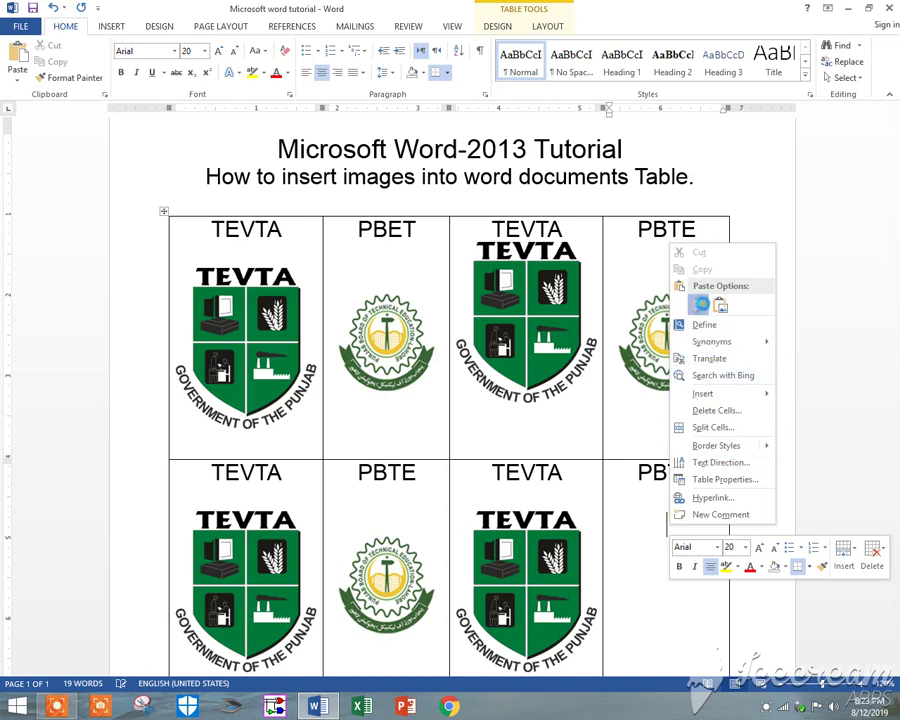
left_click(701, 305)
key("Return")
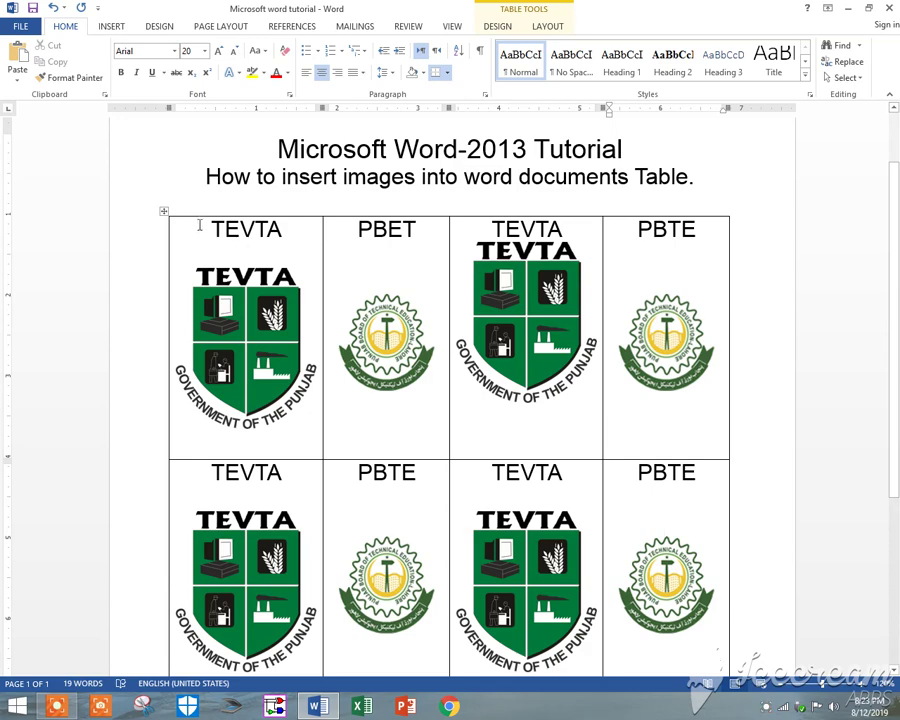
Step: Set Center vertical alignment for all table cells in Table Properties
left_click_drag(276, 238, 491, 502)
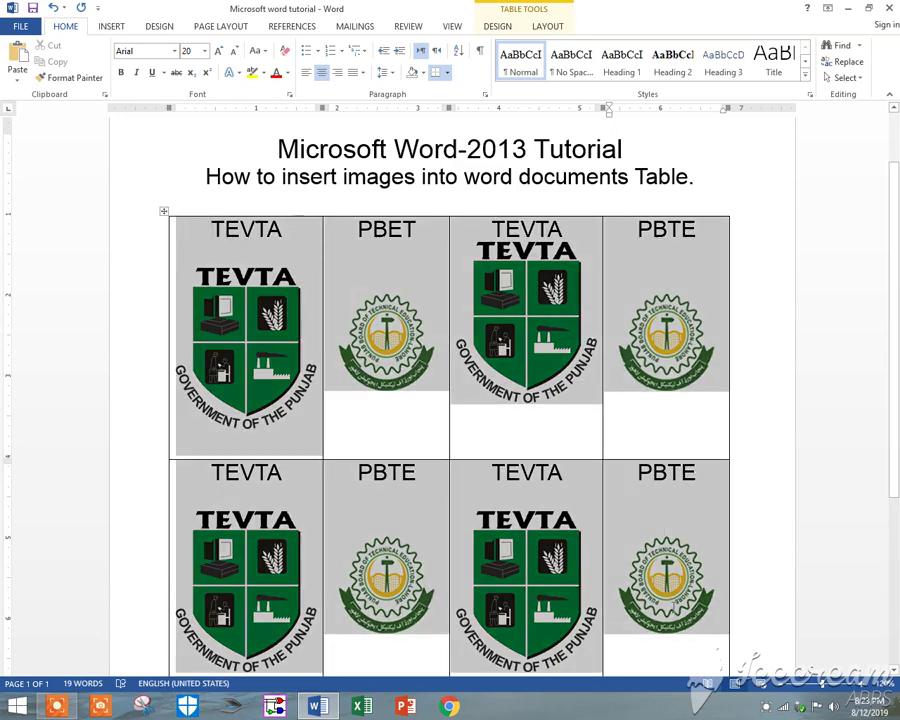
right_click(414, 484)
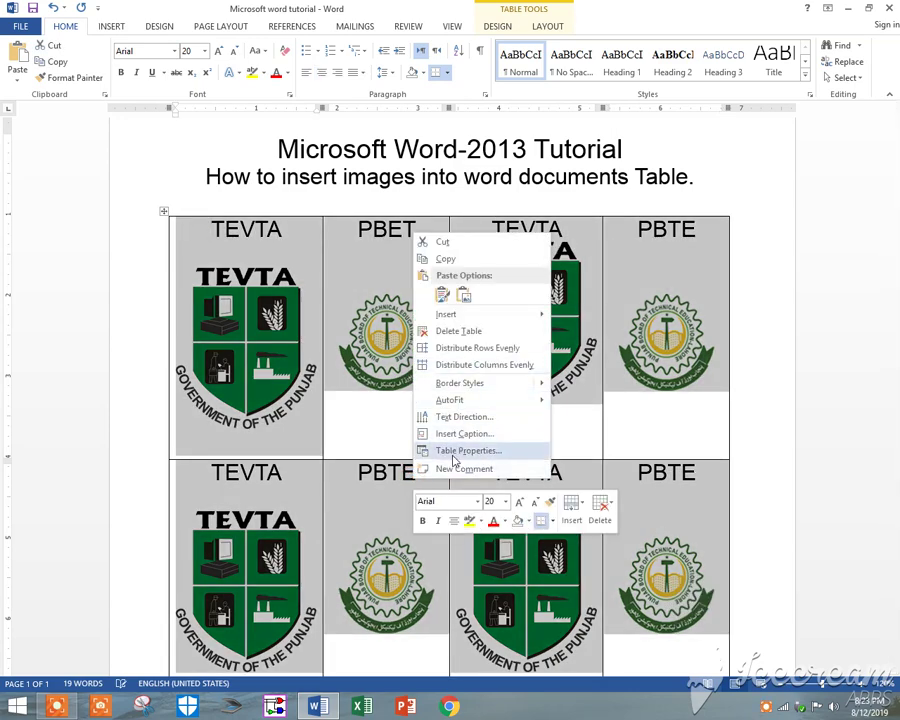
left_click(455, 451)
left_click(446, 217)
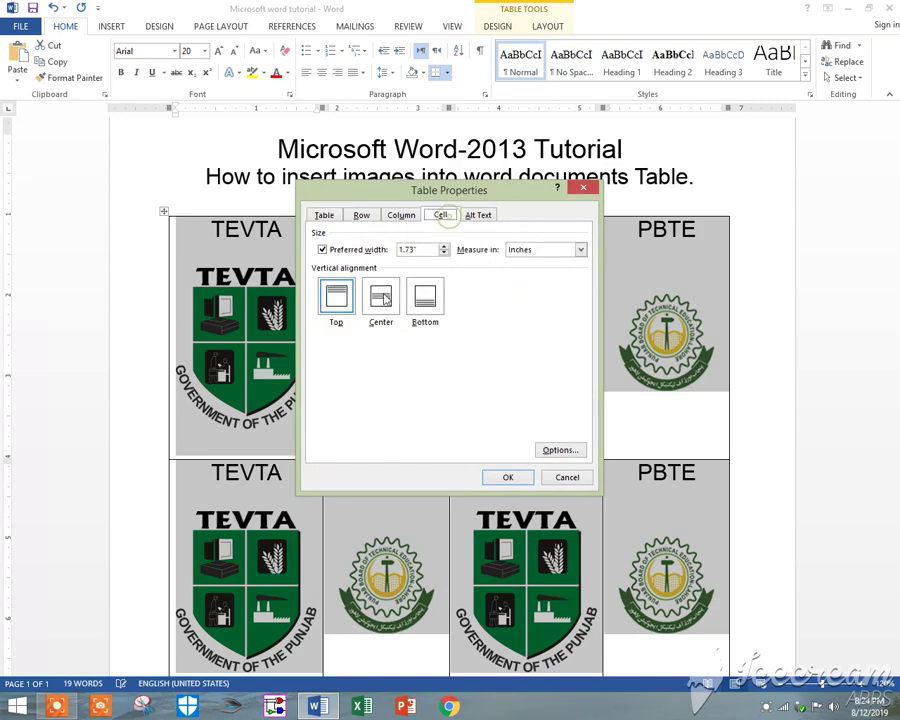
left_click(379, 295)
left_click(506, 476)
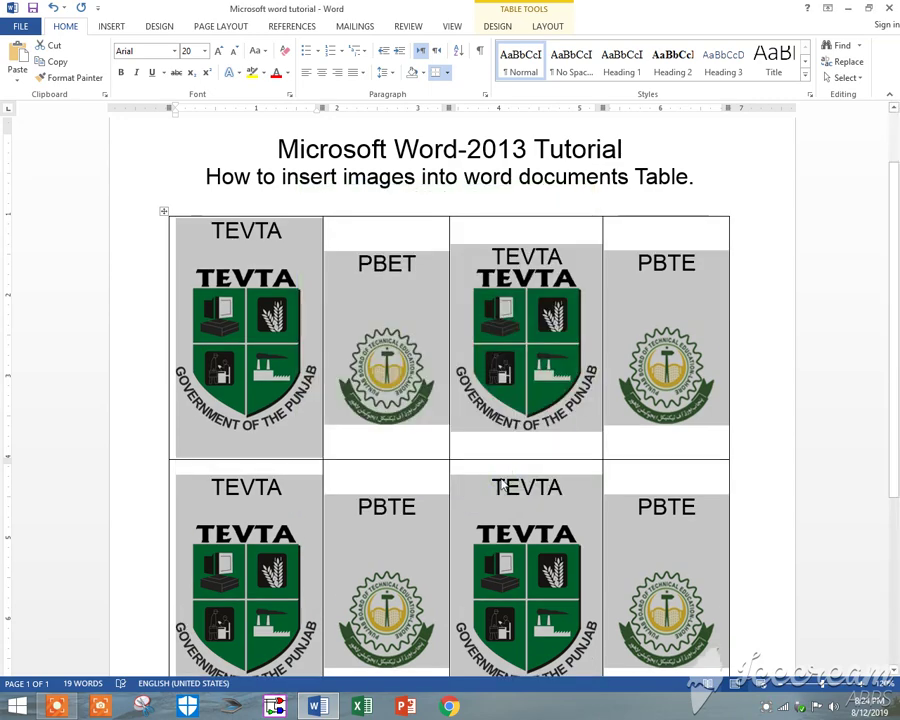
left_click(369, 290)
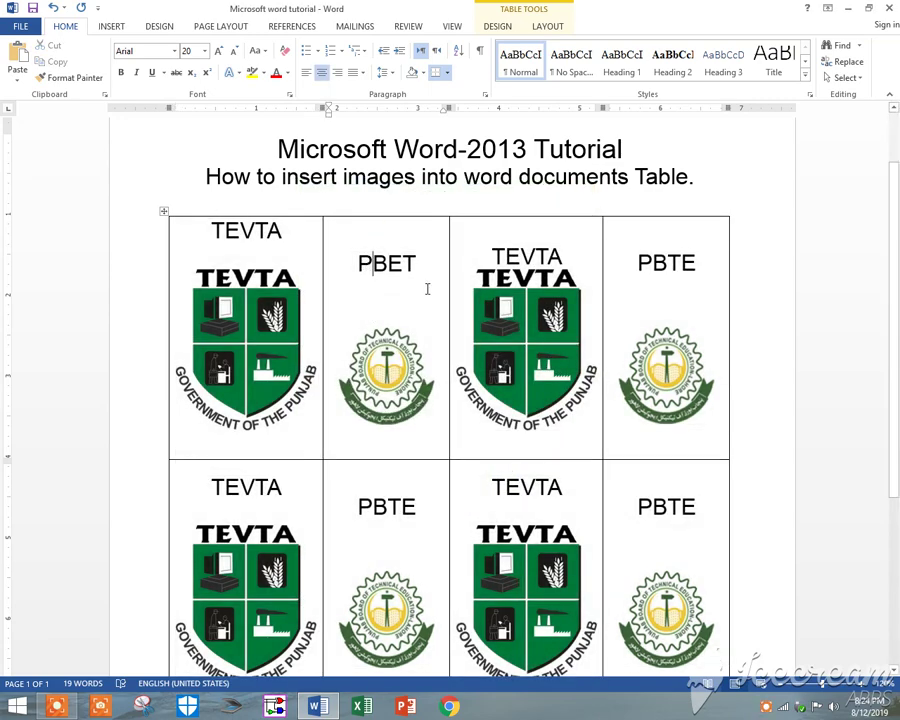
Step: Top-centre align the PBET, TEVTA and PBTE cells in the first row, with logos pushed below
left_click_drag(359, 263, 428, 265)
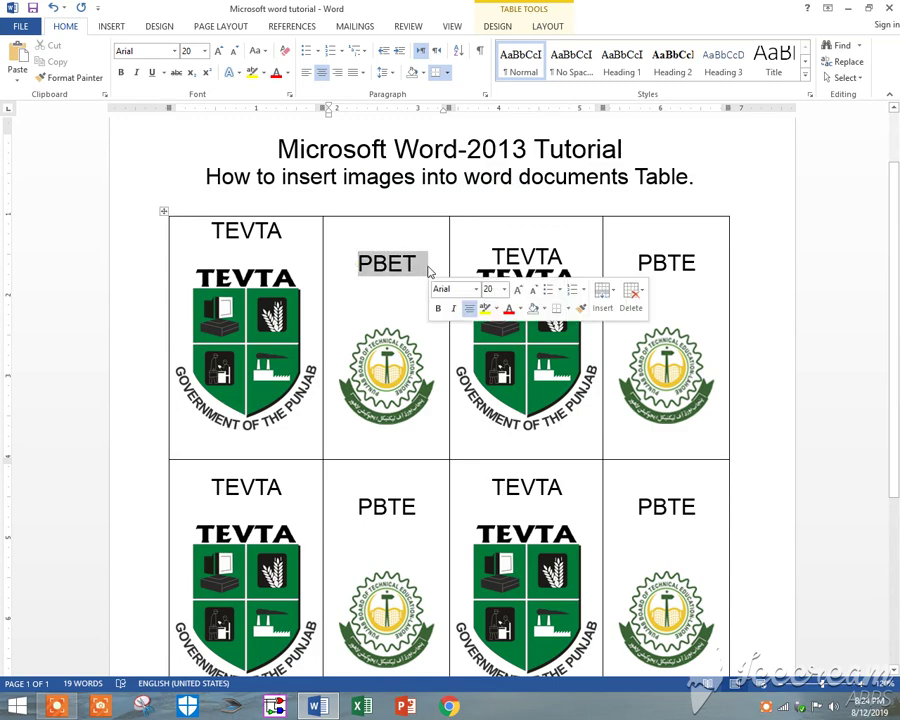
left_click(547, 27)
left_click(638, 45)
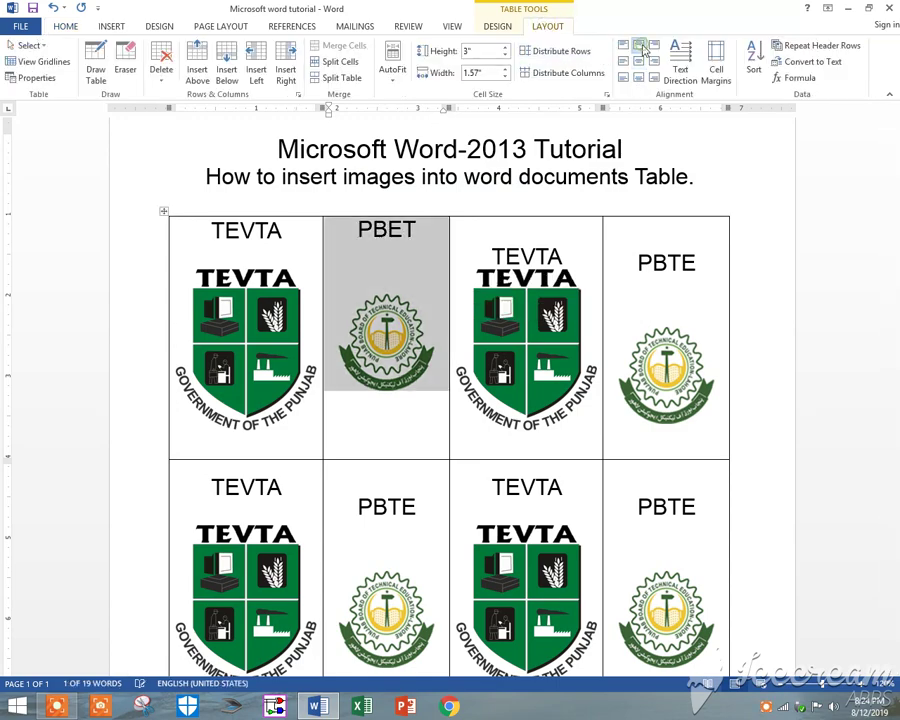
left_click(405, 258)
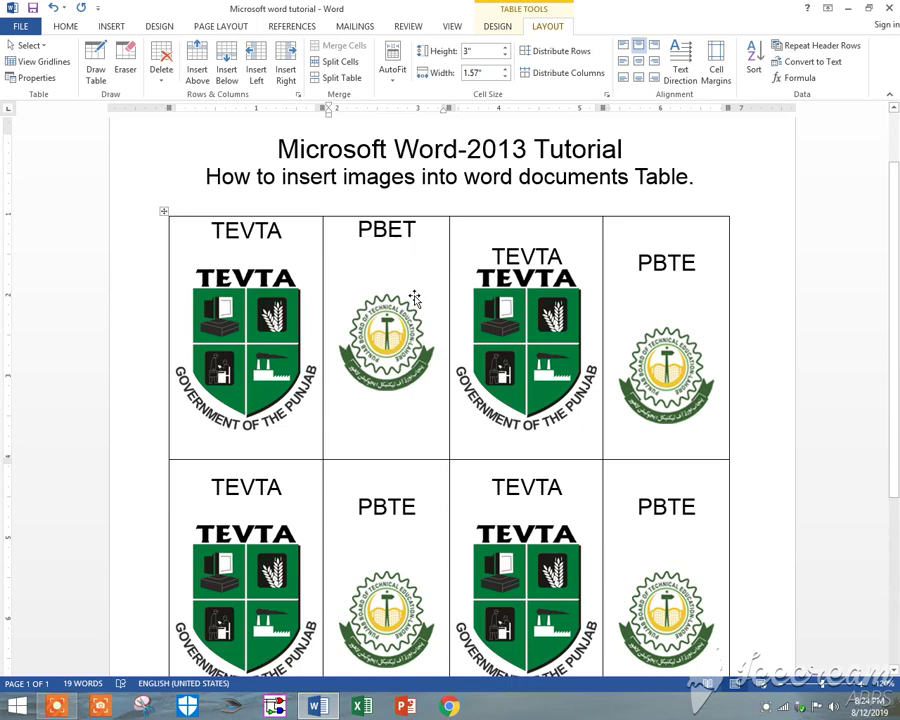
key("Return")
left_click(560, 220)
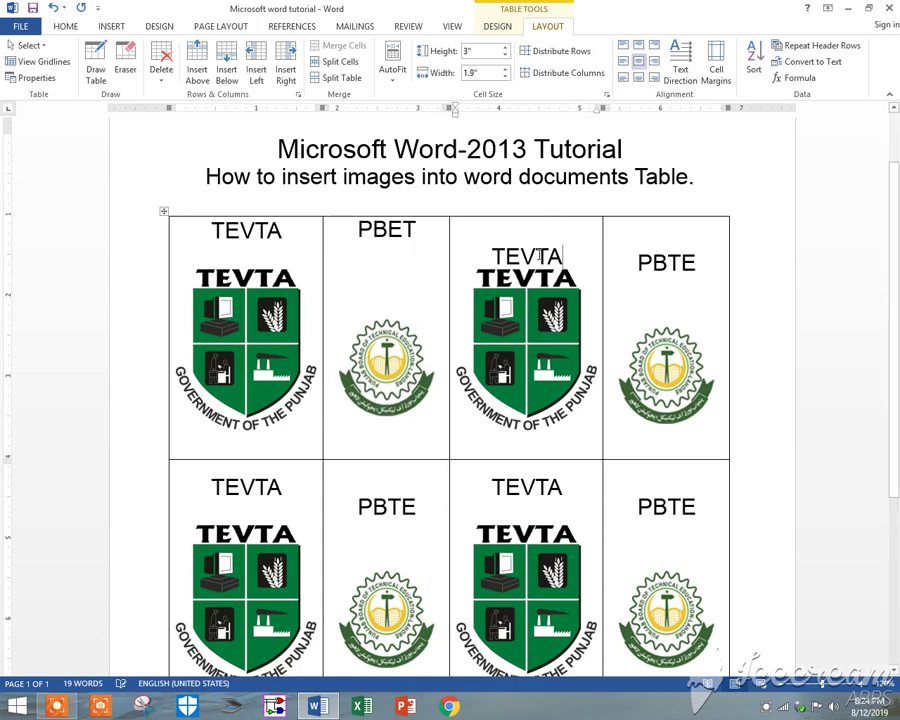
double_click(494, 256)
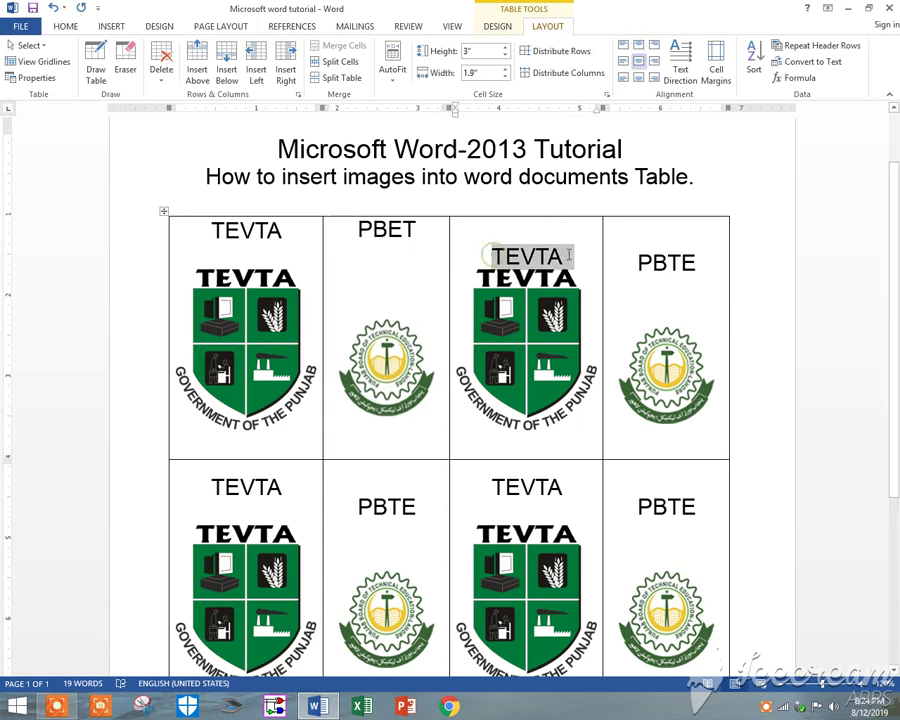
left_click(638, 45)
left_click(568, 228)
key("Return")
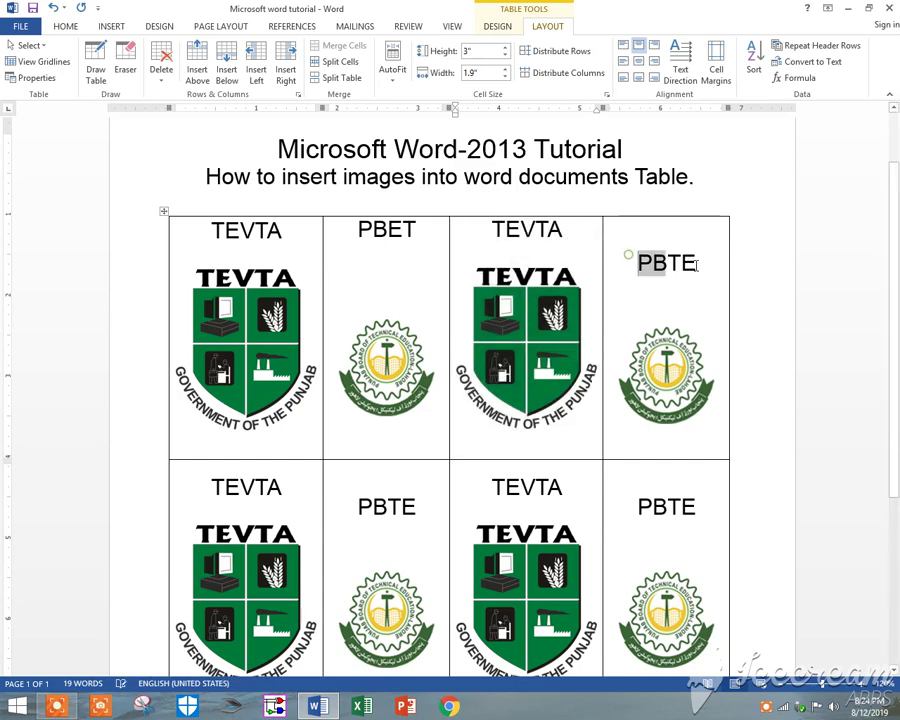
left_click_drag(630, 256, 708, 263)
left_click(638, 46)
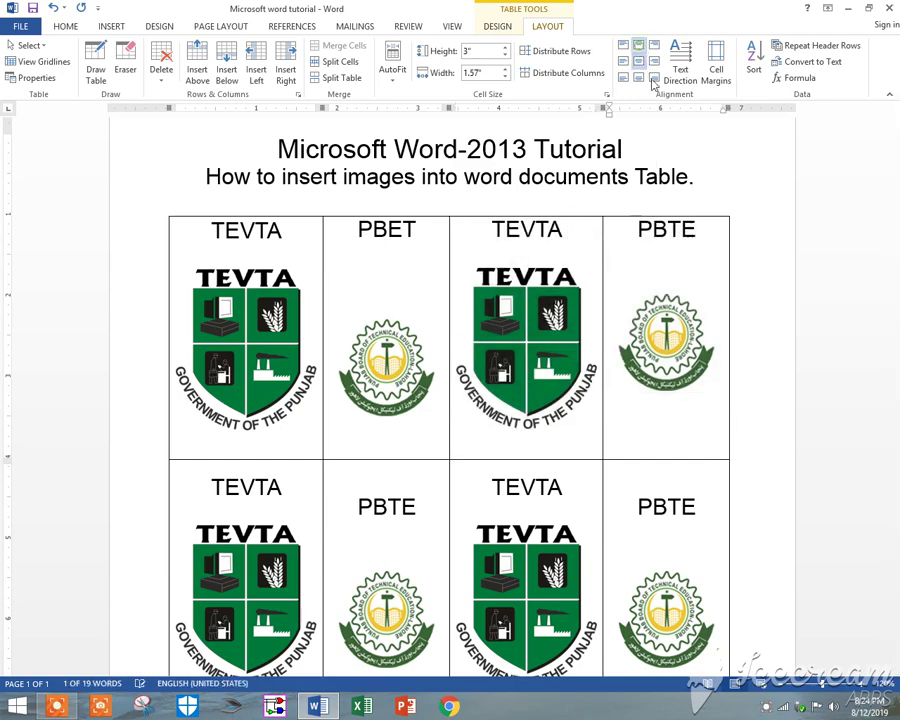
left_click(645, 228)
Step: Top-centre align the PBTE, TEVTA and PBTE cells in the second row
scroll(500, 413, "down", 3)
scroll(500, 413, "down", 1)
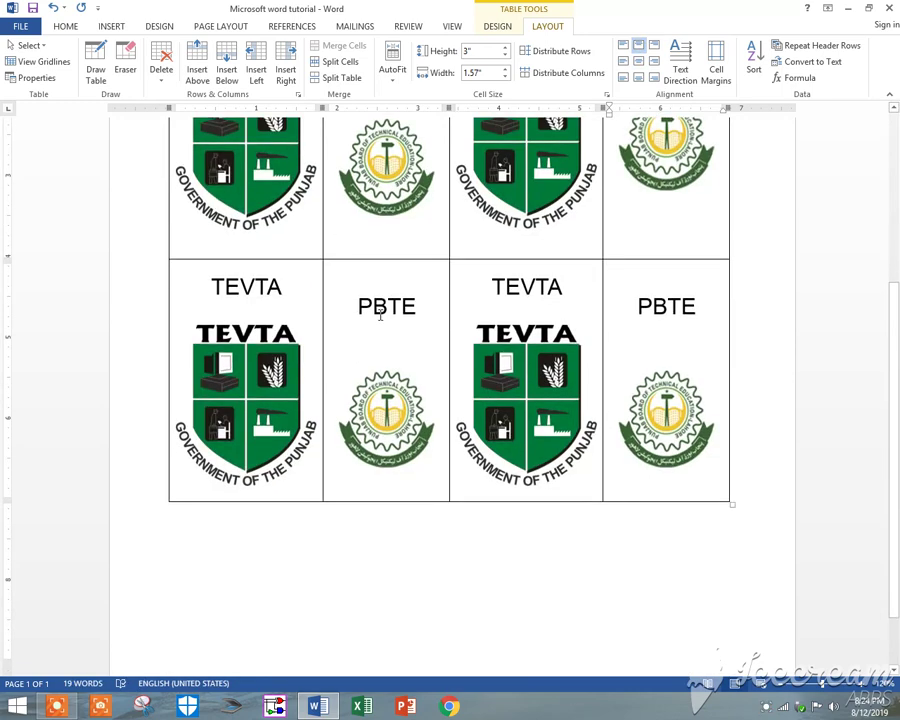
left_click_drag(358, 305, 430, 310)
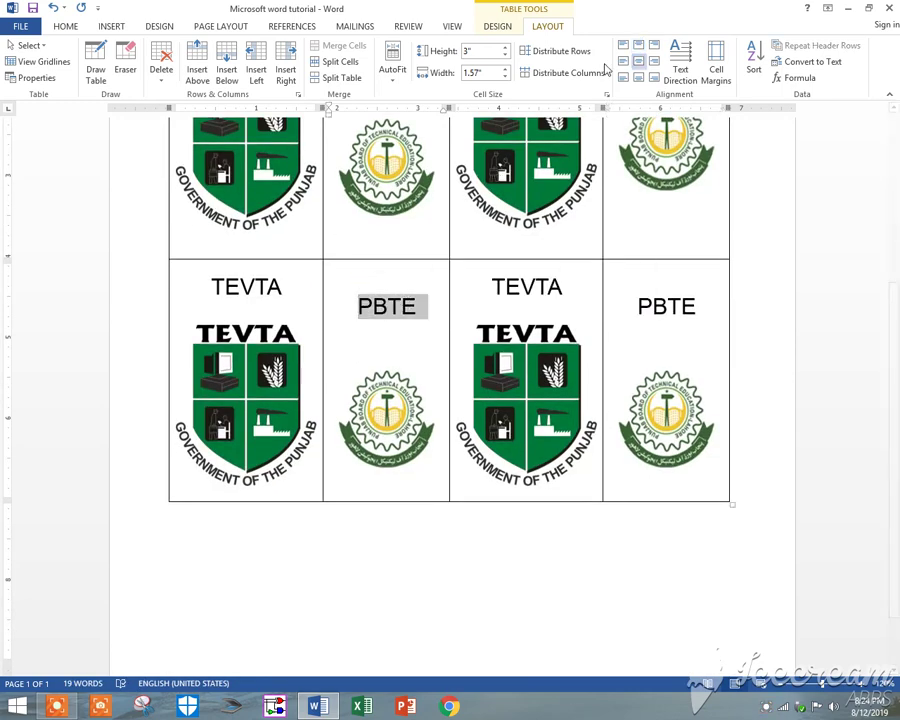
left_click(638, 46)
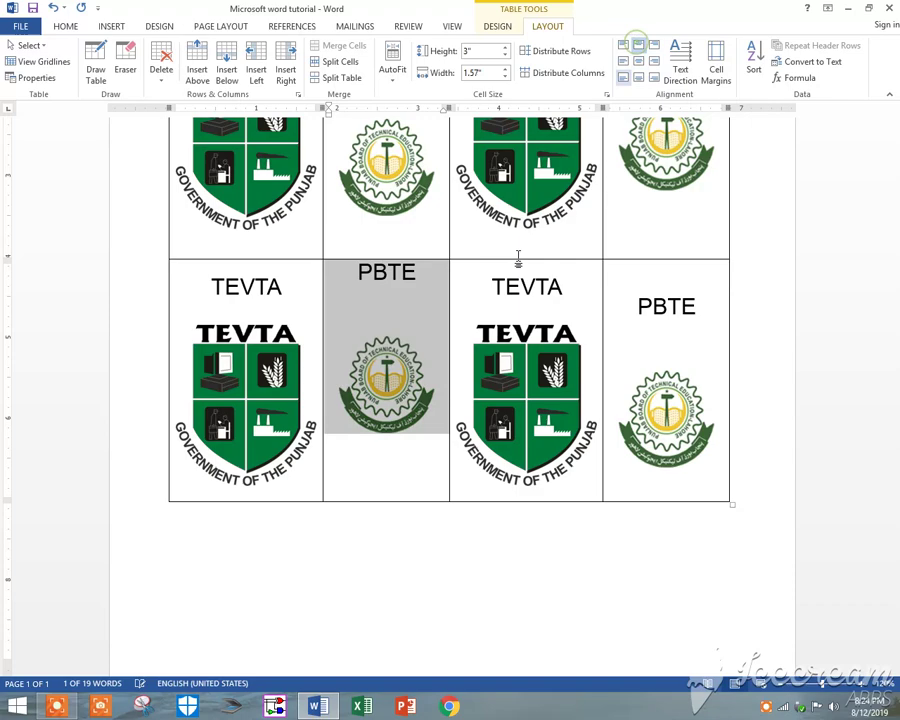
left_click(426, 271)
left_click_drag(492, 287, 566, 287)
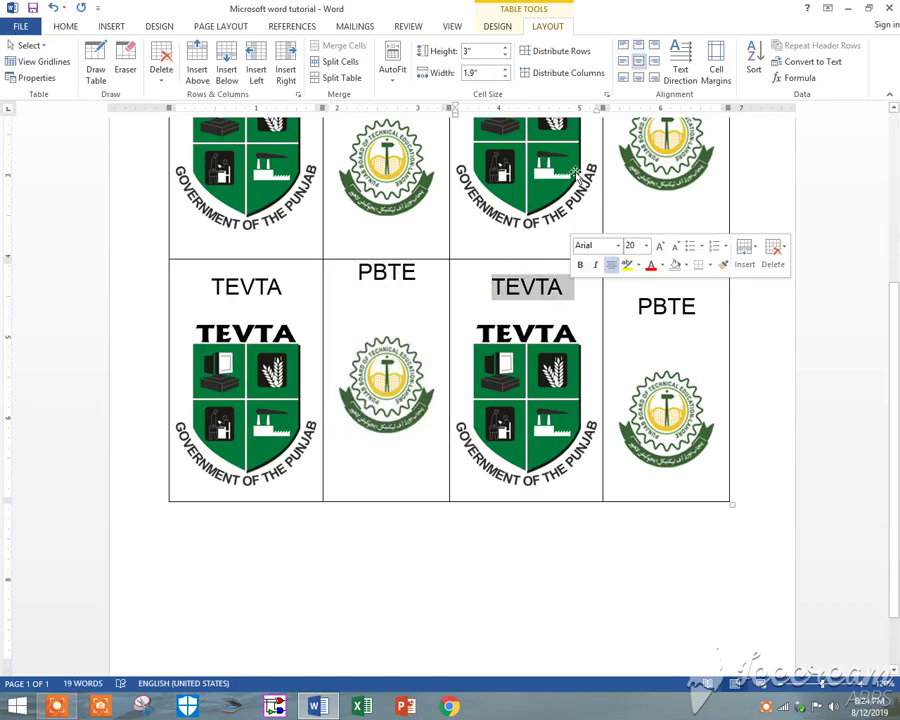
key("F4")
left_click(566, 273)
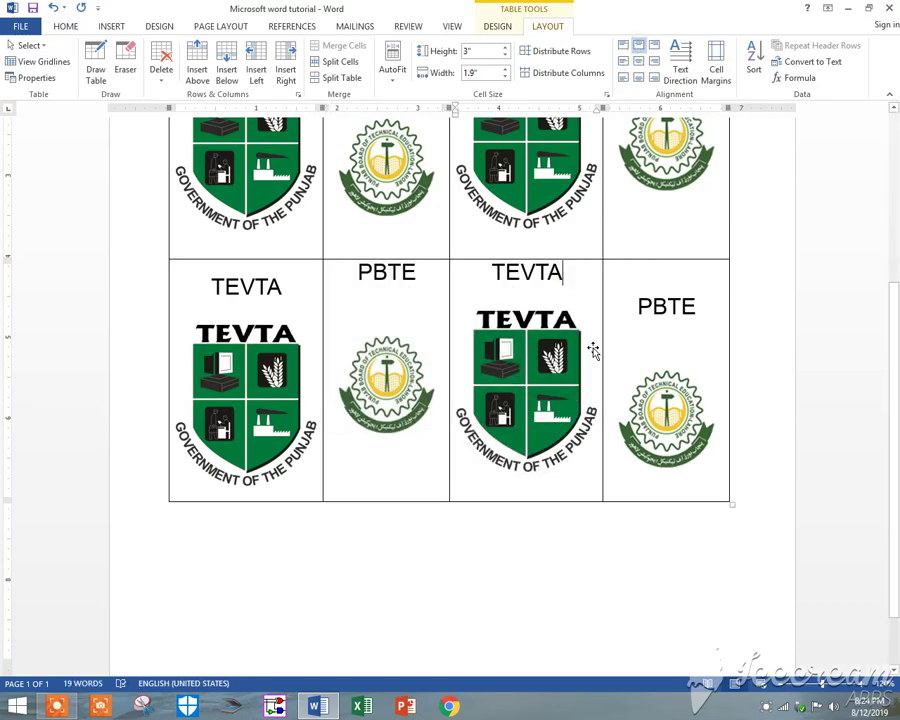
double_click(645, 313)
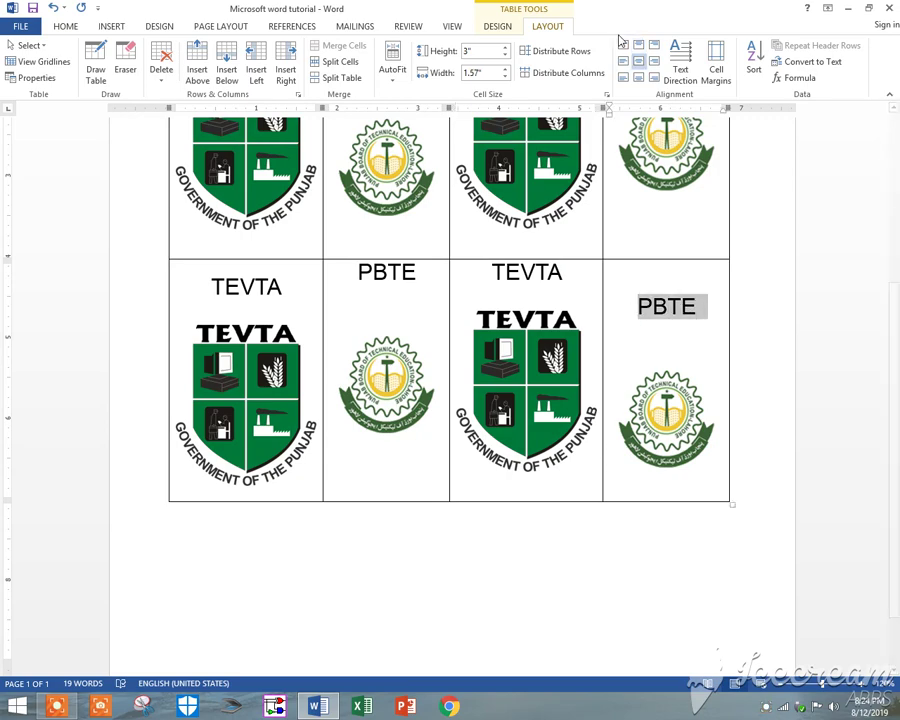
key("F4")
left_click(697, 343)
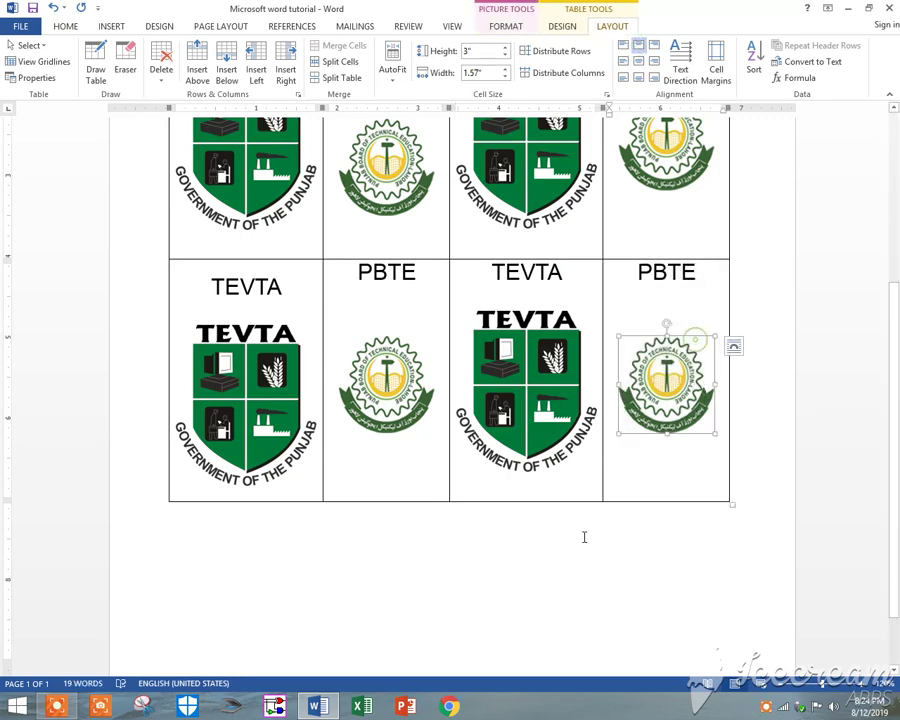
Step: Shrink the two TEVTA logos in the top row
left_click(386, 425)
scroll(268, 367, "up", 4)
left_click(268, 367)
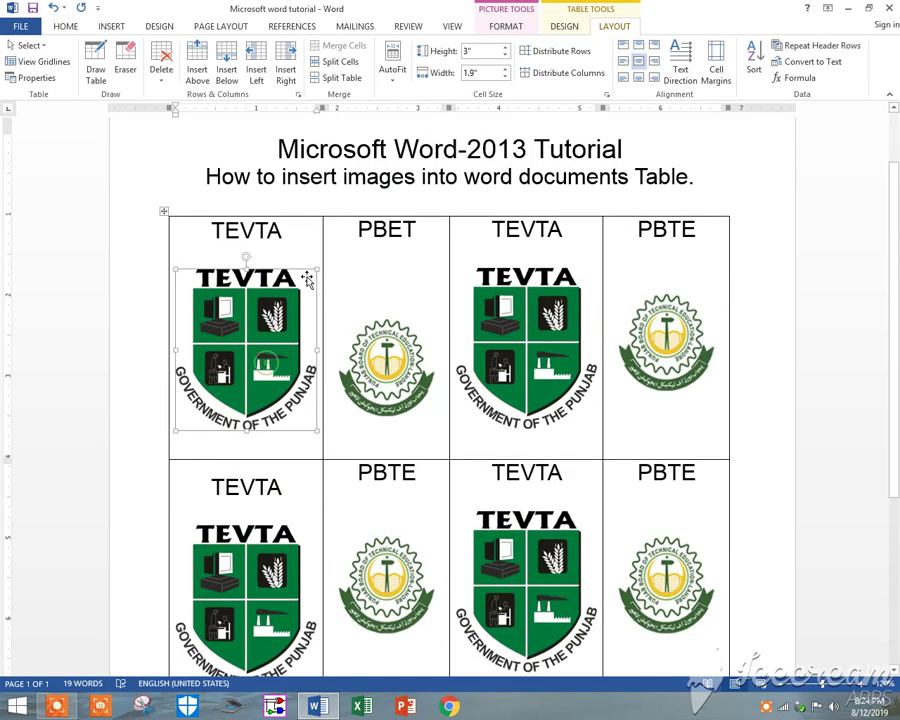
left_click_drag(318, 266, 283, 318)
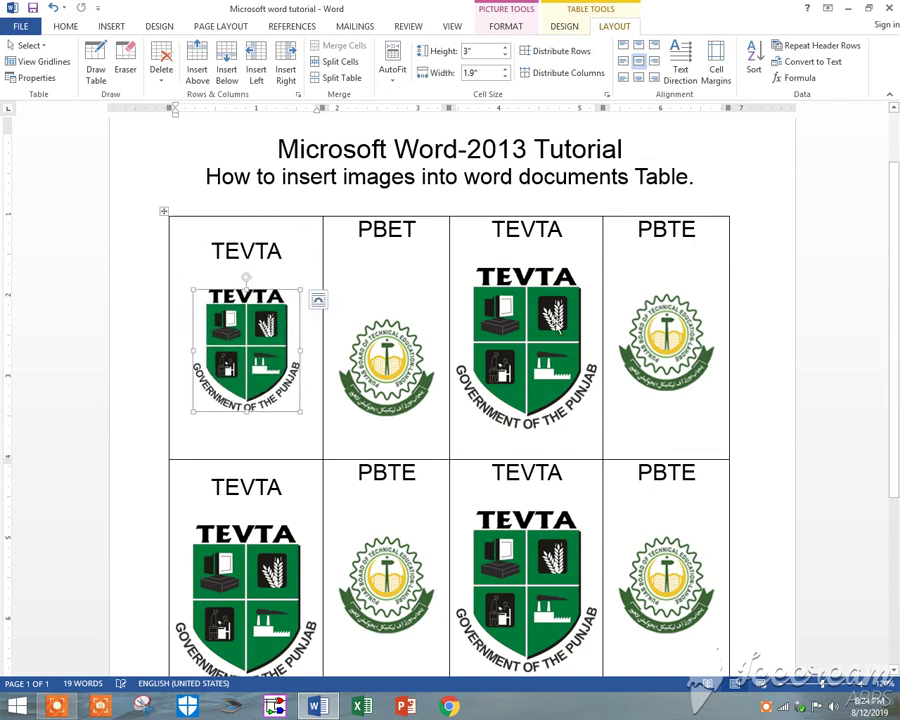
left_click(586, 281)
left_click_drag(597, 266, 560, 326)
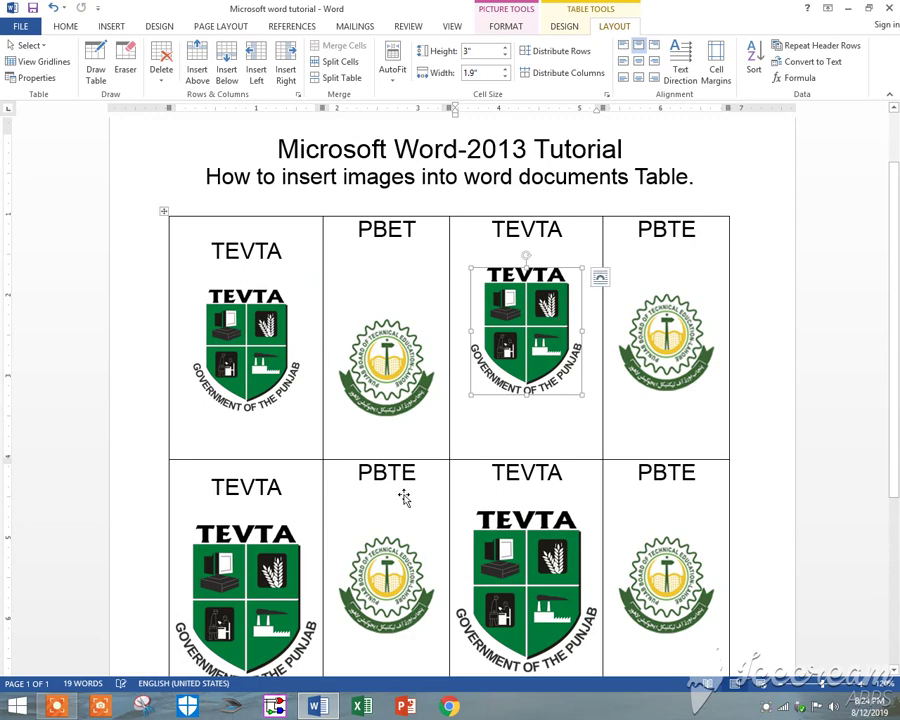
Step: Shrink the bottom-row TEVTA logos and make the table shorter and slightly wider
scroll(404, 498, "down", 3)
left_click(316, 365)
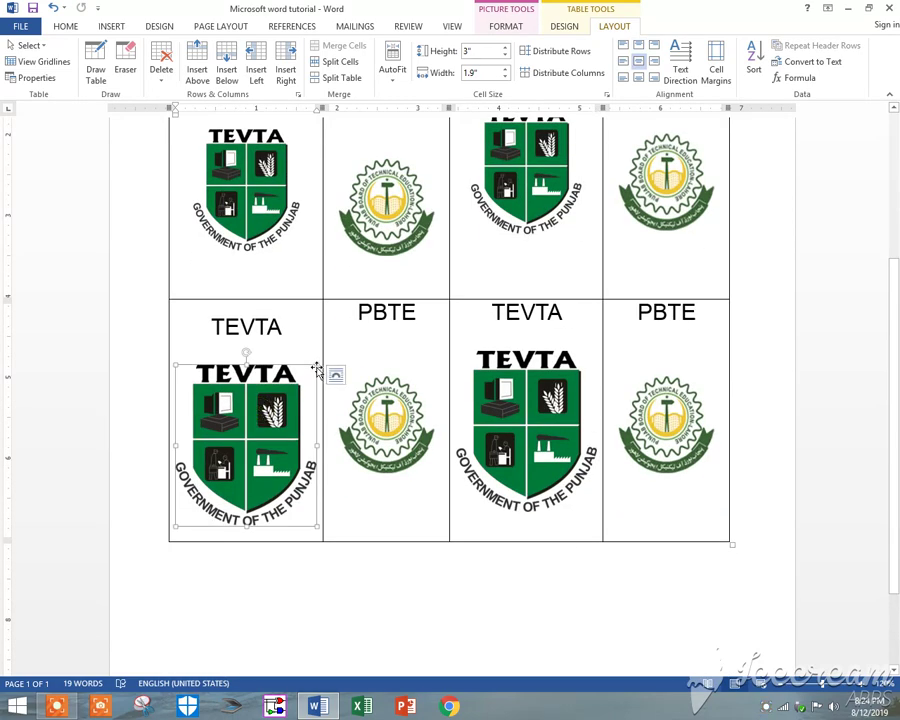
left_click_drag(309, 380, 286, 416)
left_click(585, 358)
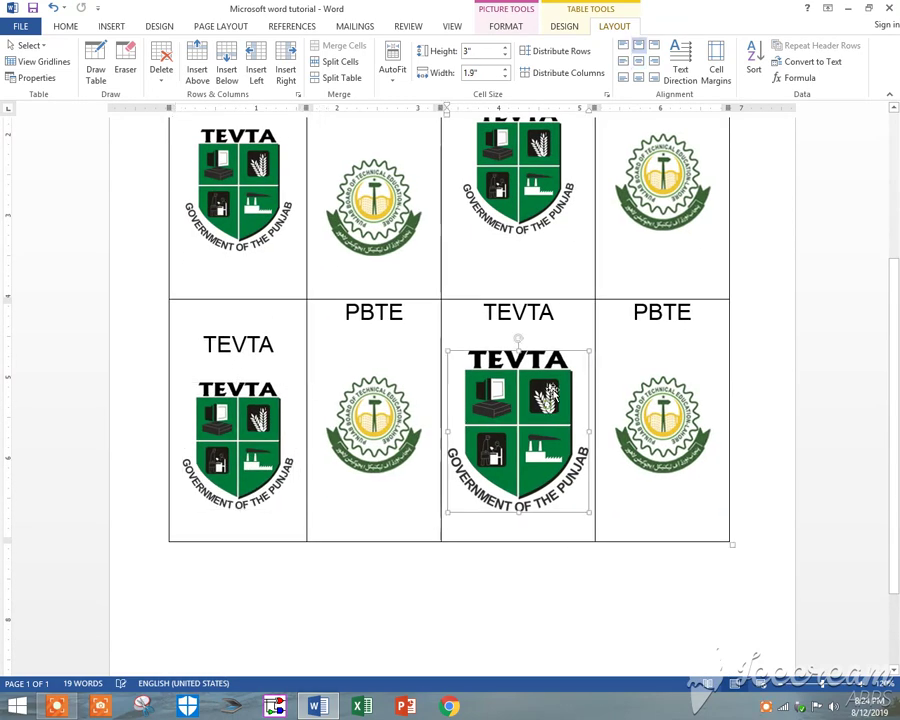
left_click_drag(588, 354, 584, 347)
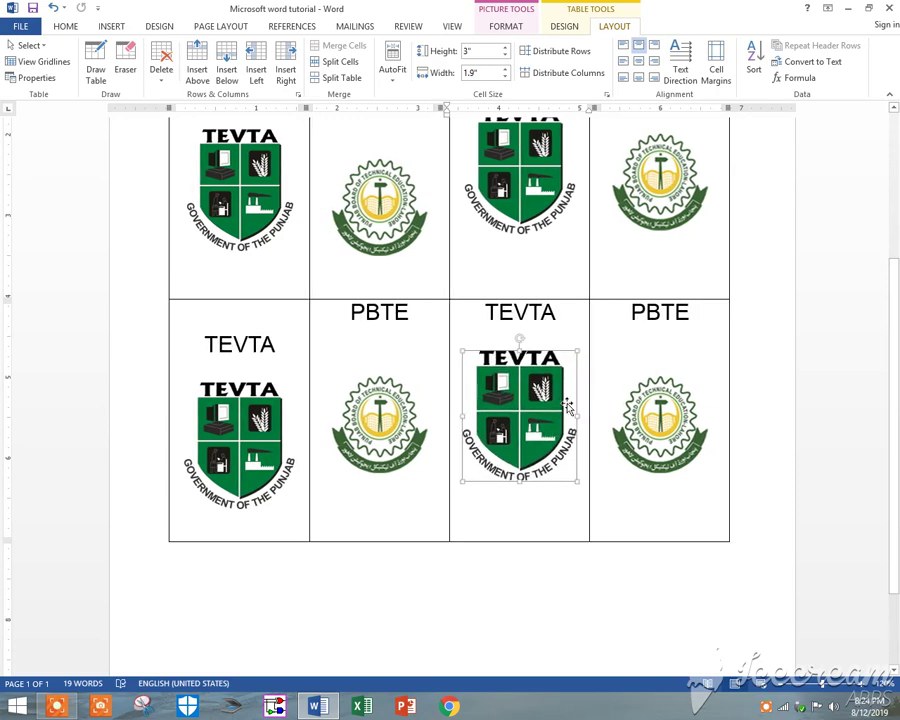
left_click_drag(731, 542, 739, 452)
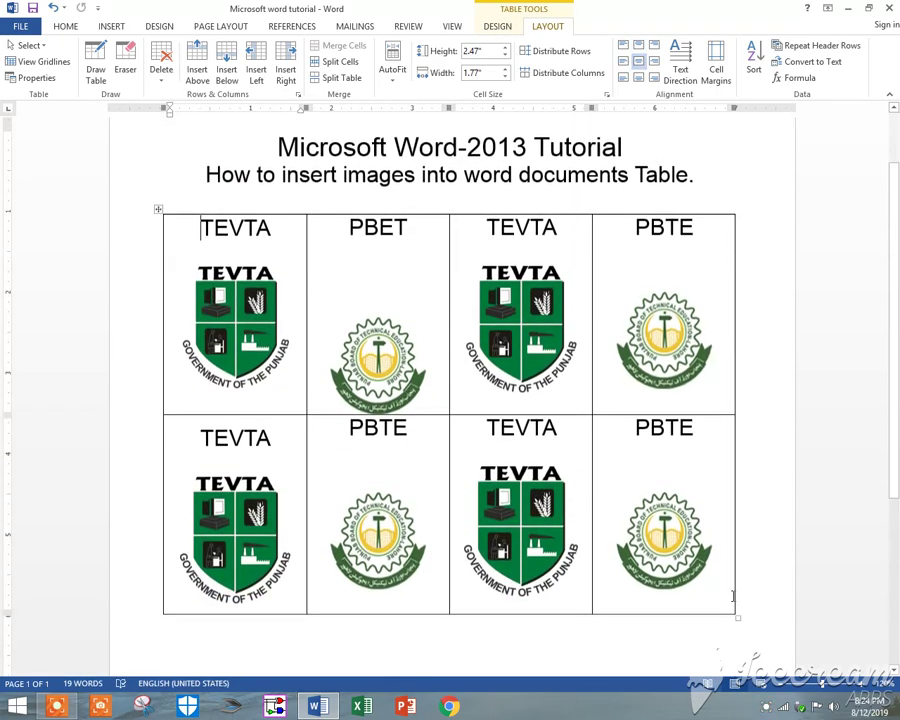
mouse_move(742, 570)
left_mouse_down()
mouse_move(751, 528)
mouse_move(730, 592)
left_mouse_up()
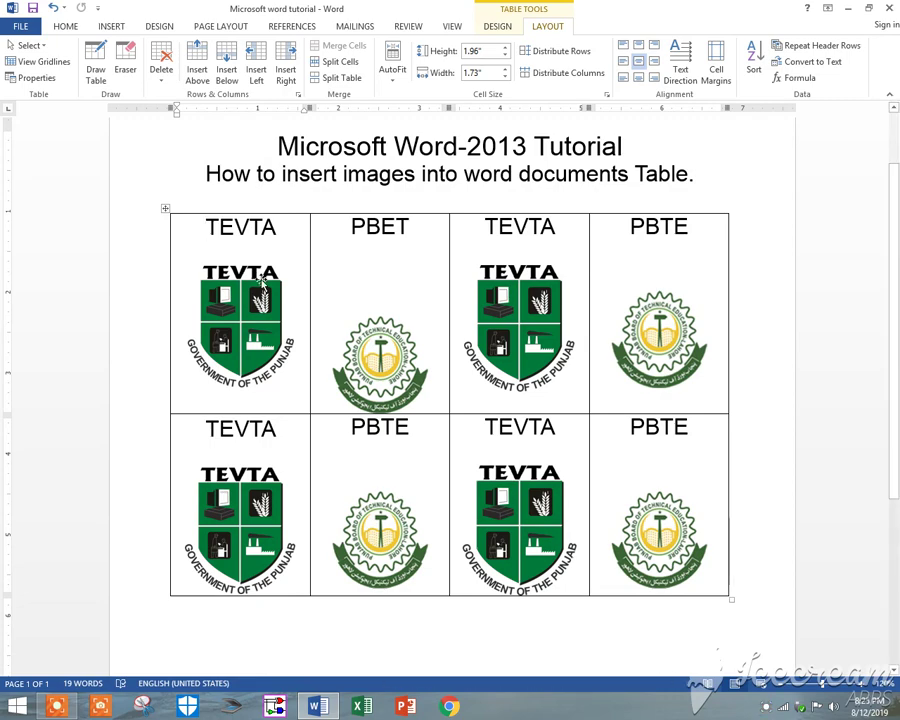
Step: With the table selected, browse Table Styles without applying one, then show the Borders choices
left_click_drag(202, 228, 690, 540)
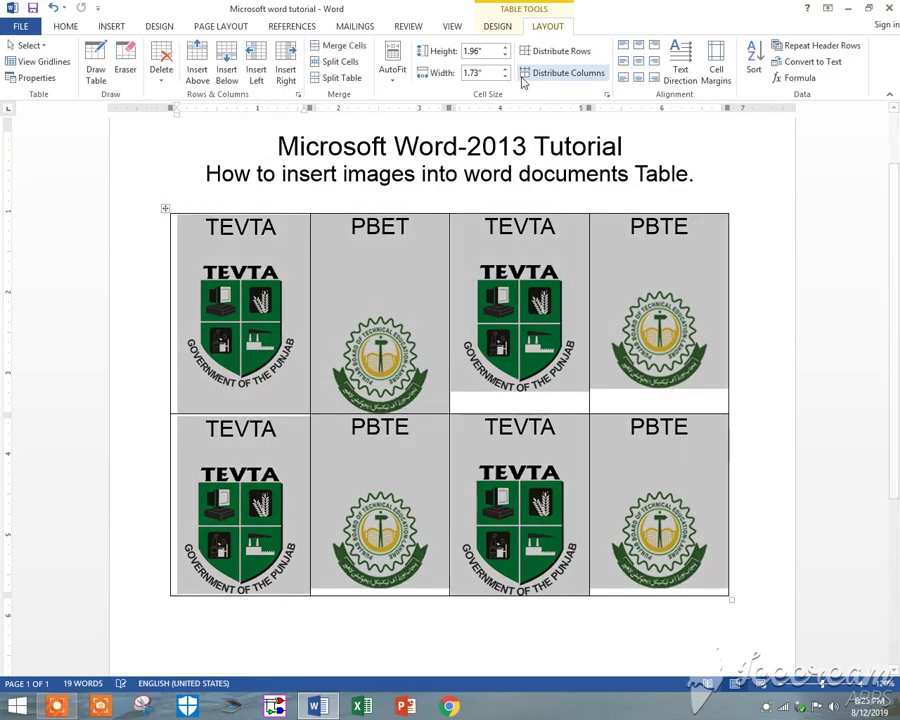
left_click(497, 27)
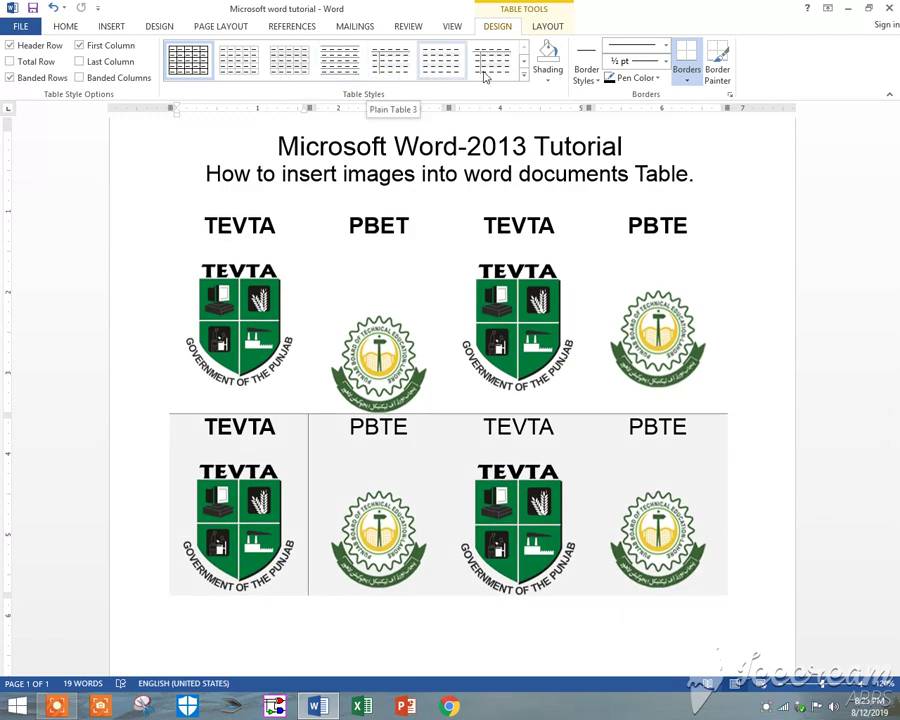
left_click(523, 74)
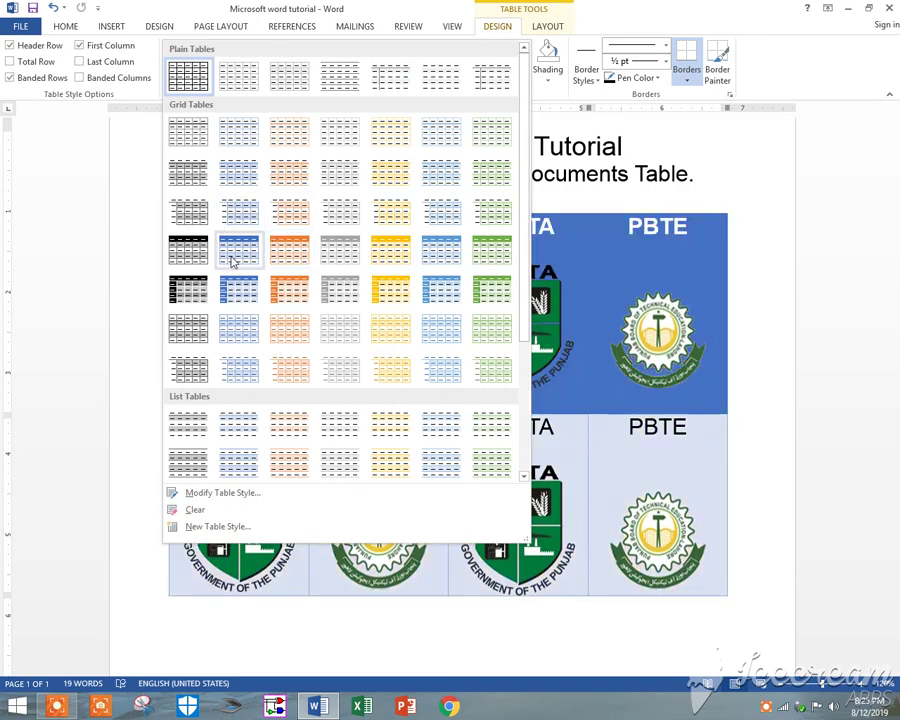
left_click(700, 92)
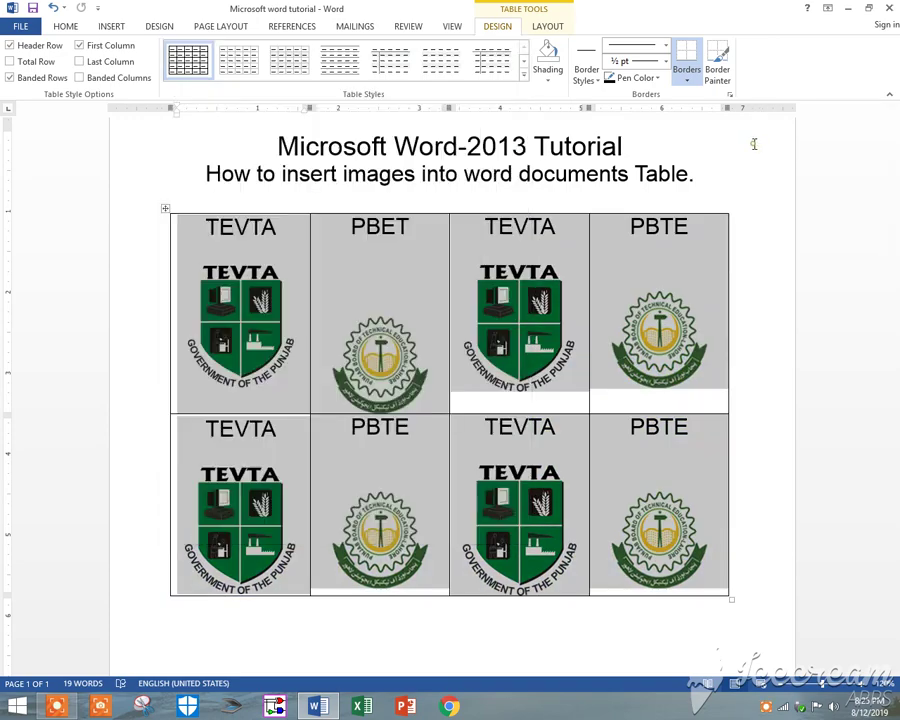
left_click(688, 80)
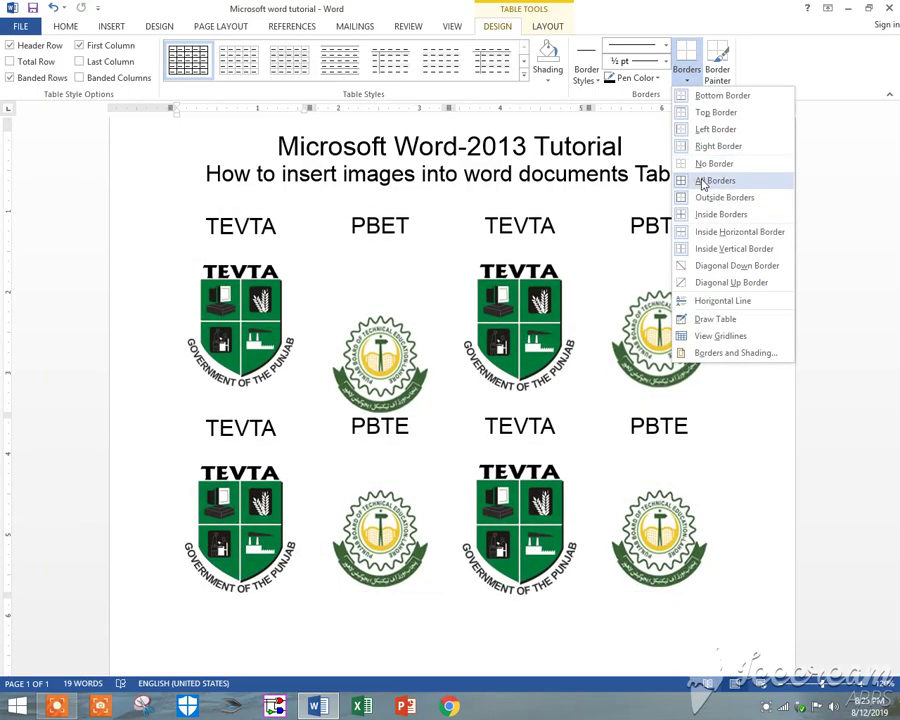
Step: Apply a thick solid 3 pt line with the All setting to every table cell in Borders and Shading
left_click(725, 355)
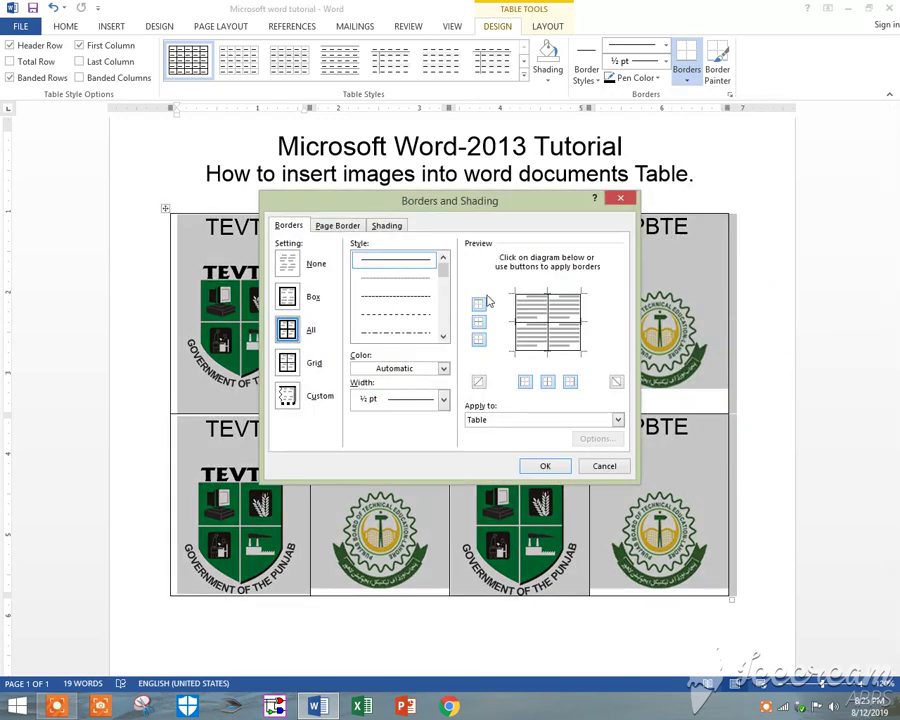
left_click(446, 339)
left_click_drag(444, 283, 448, 305)
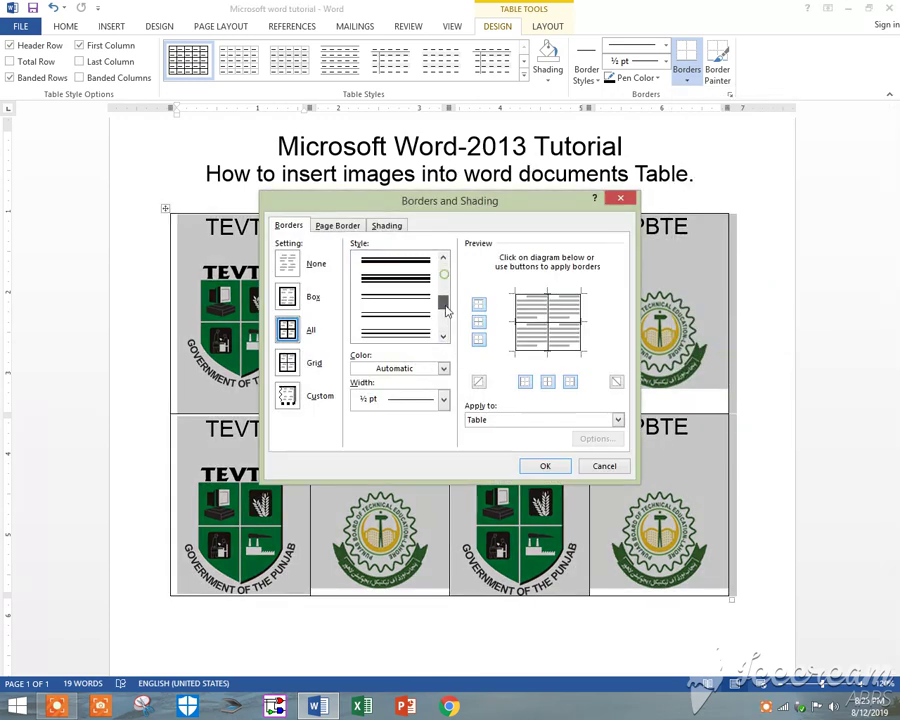
left_click(425, 295)
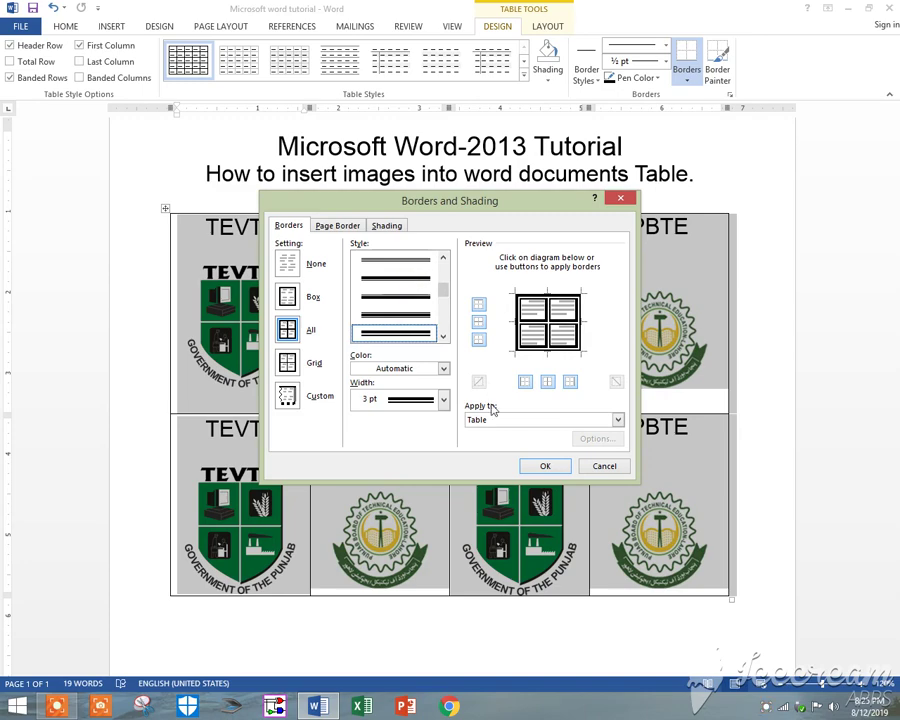
left_click(547, 467)
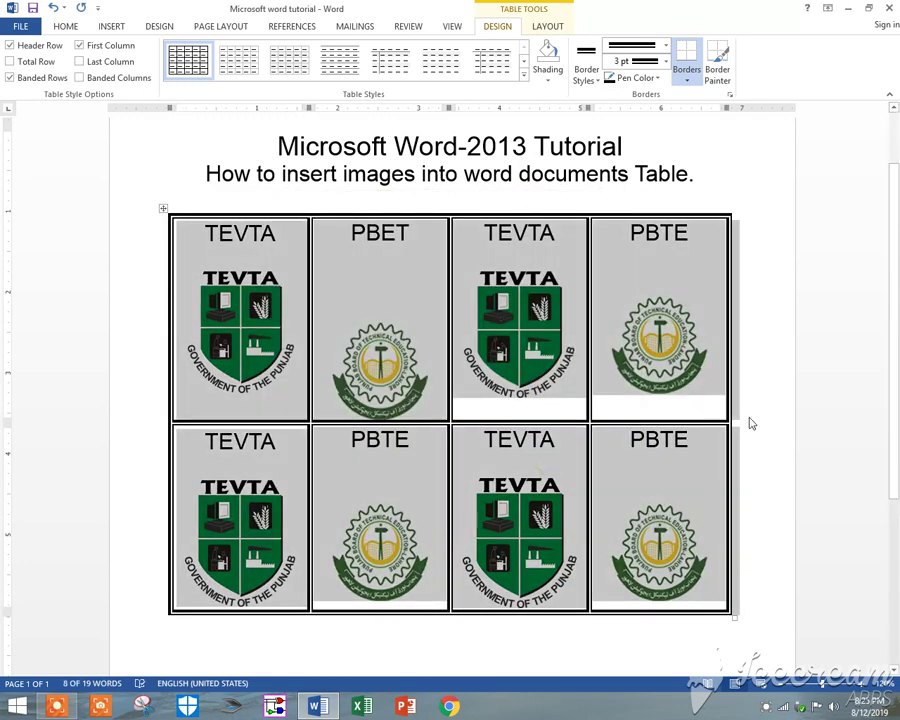
left_click(763, 424)
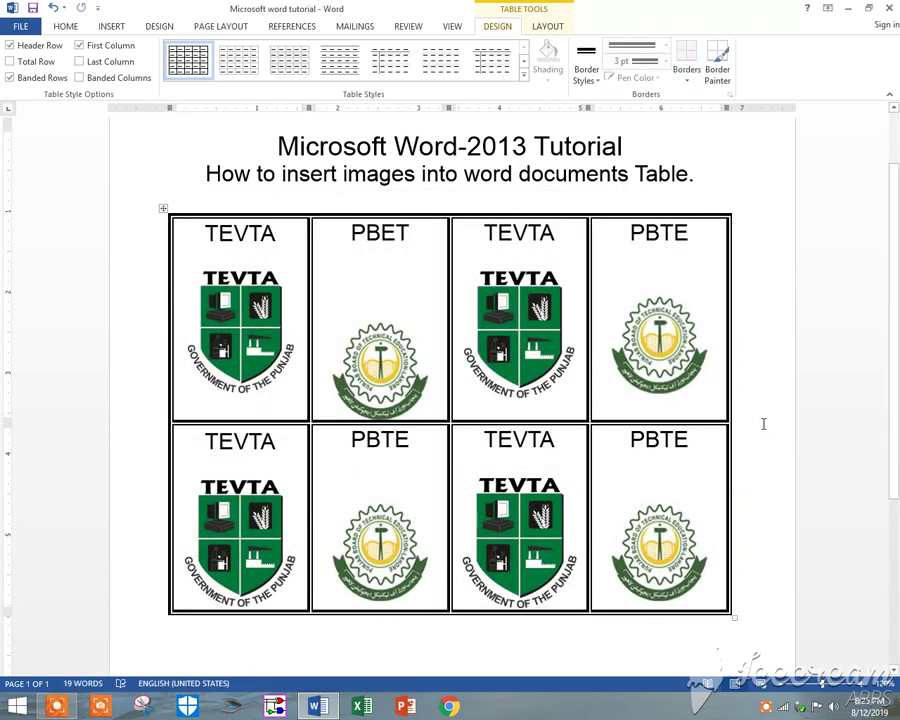